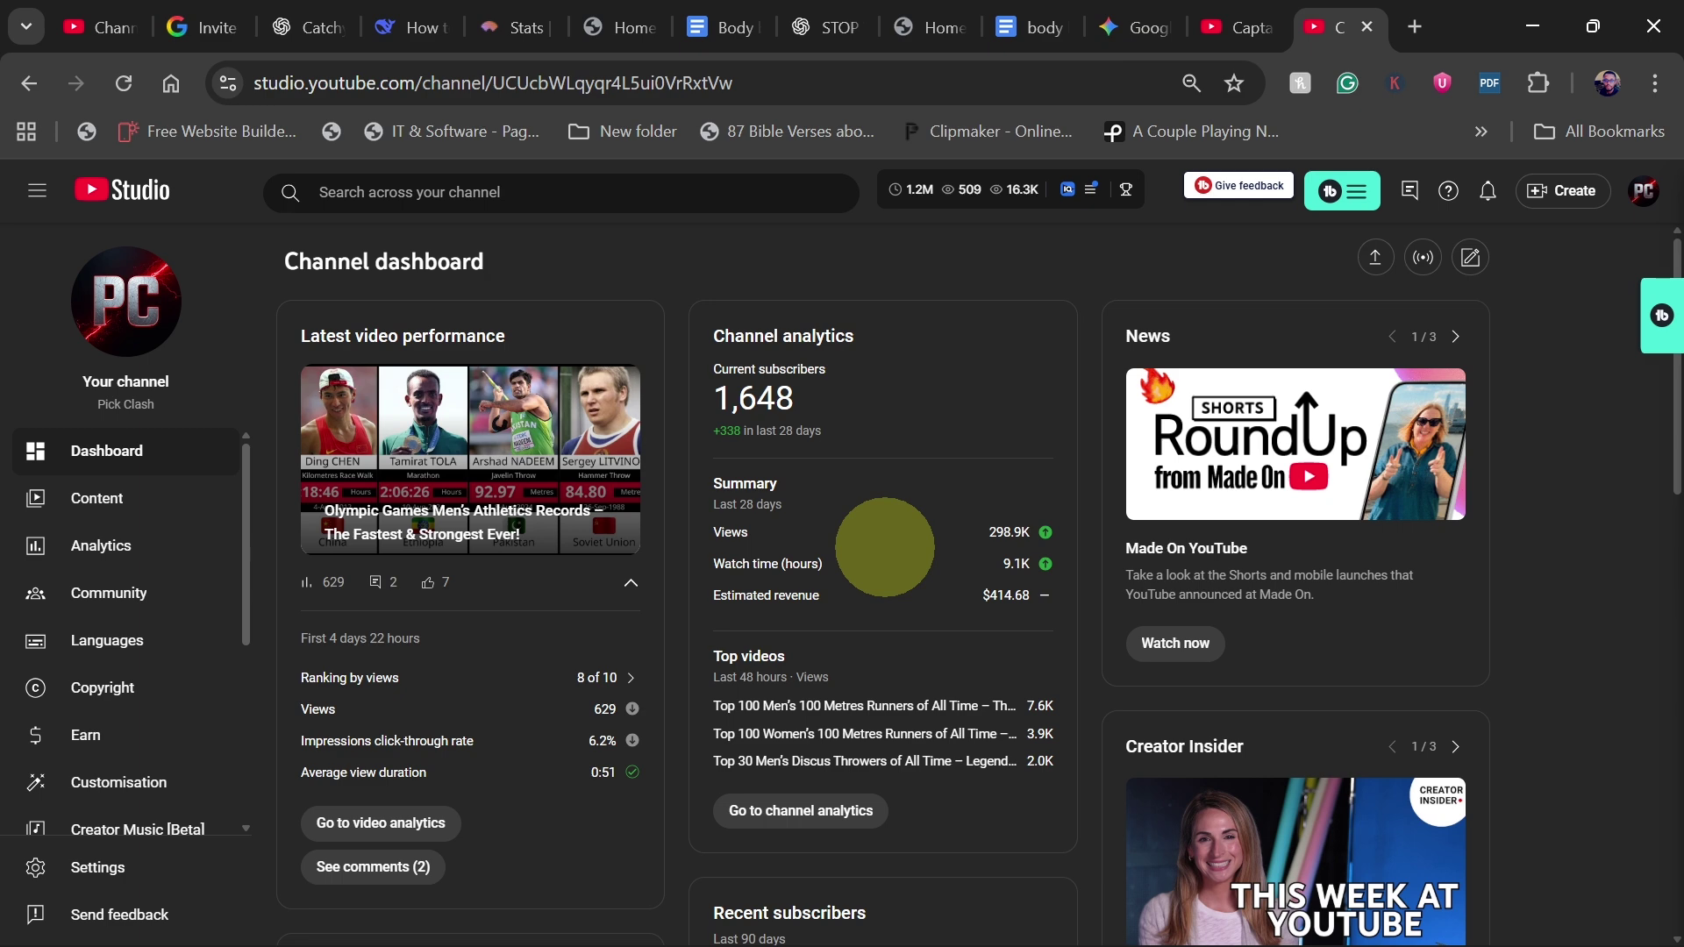
# - Glance at the collaborator help article, then go back to Sky Quiz's videos and on to the Pick Clash dashboard
pyautogui.click(200, 27)
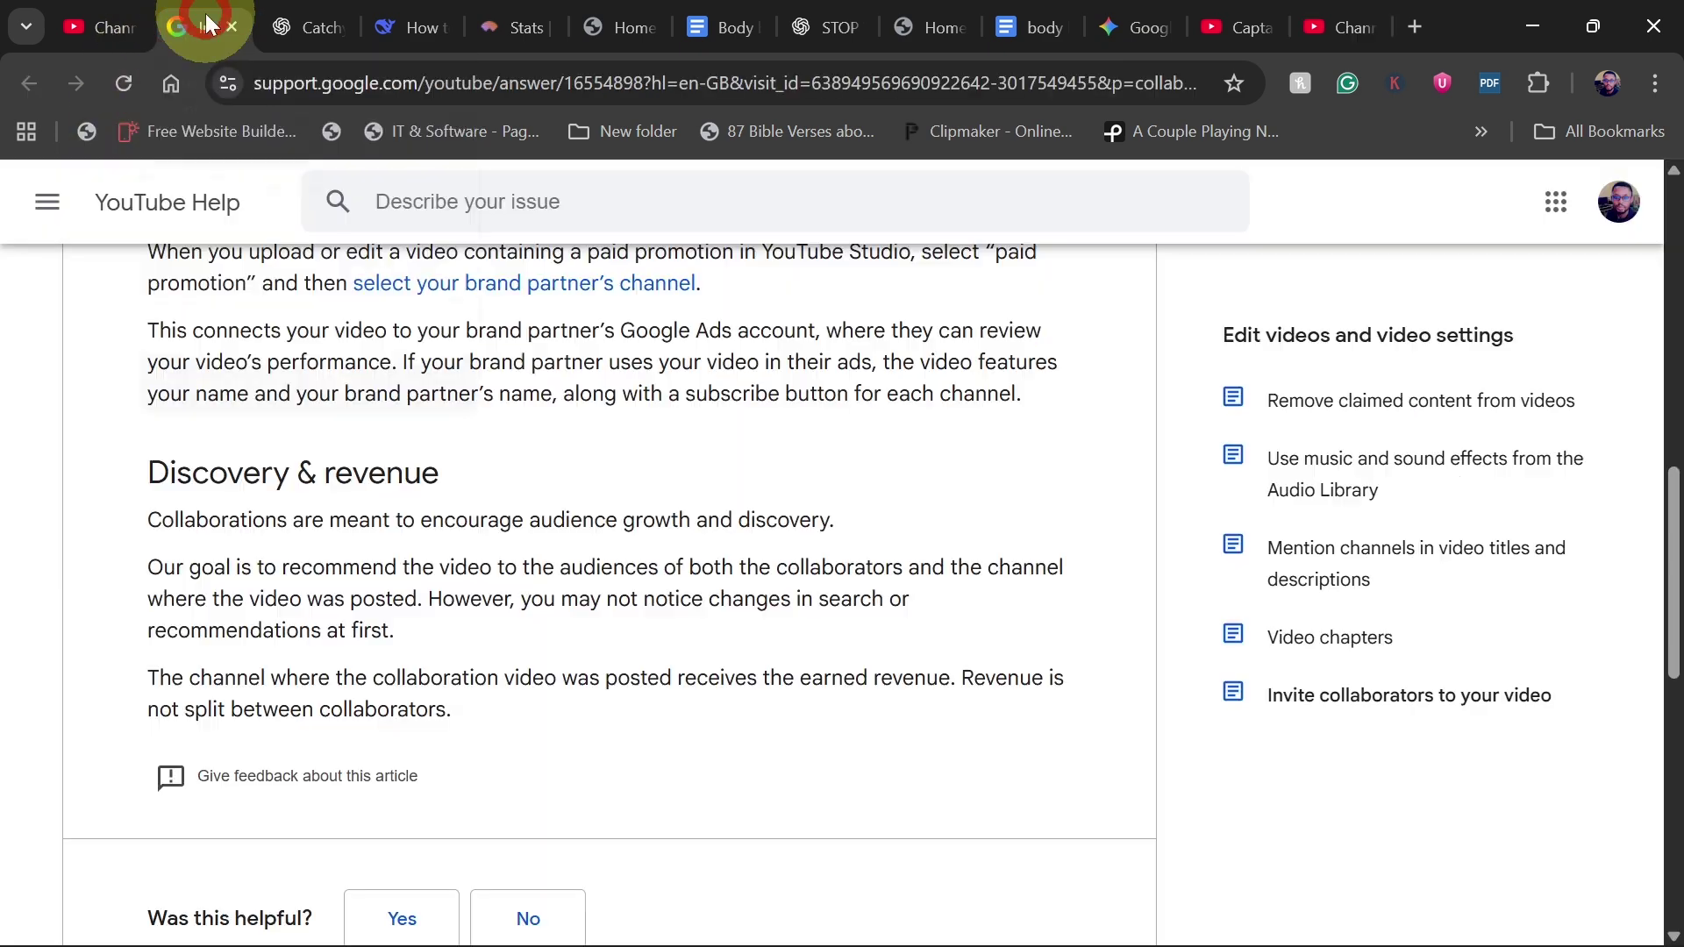
pyautogui.click(93, 18)
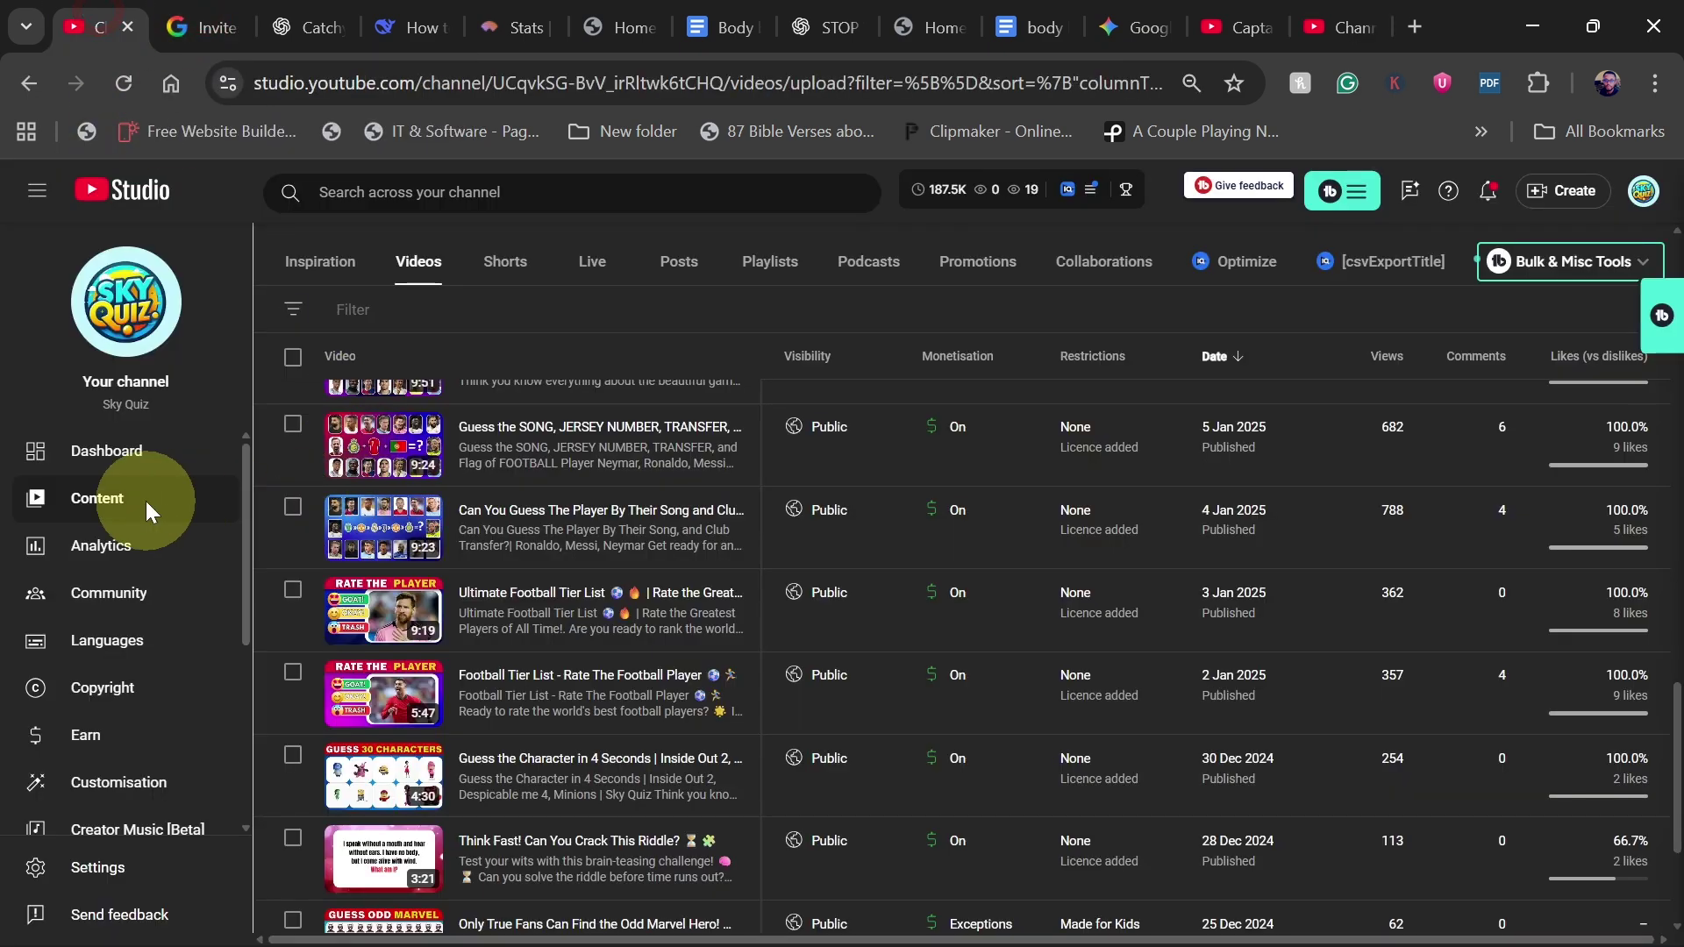
pyautogui.click(1338, 28)
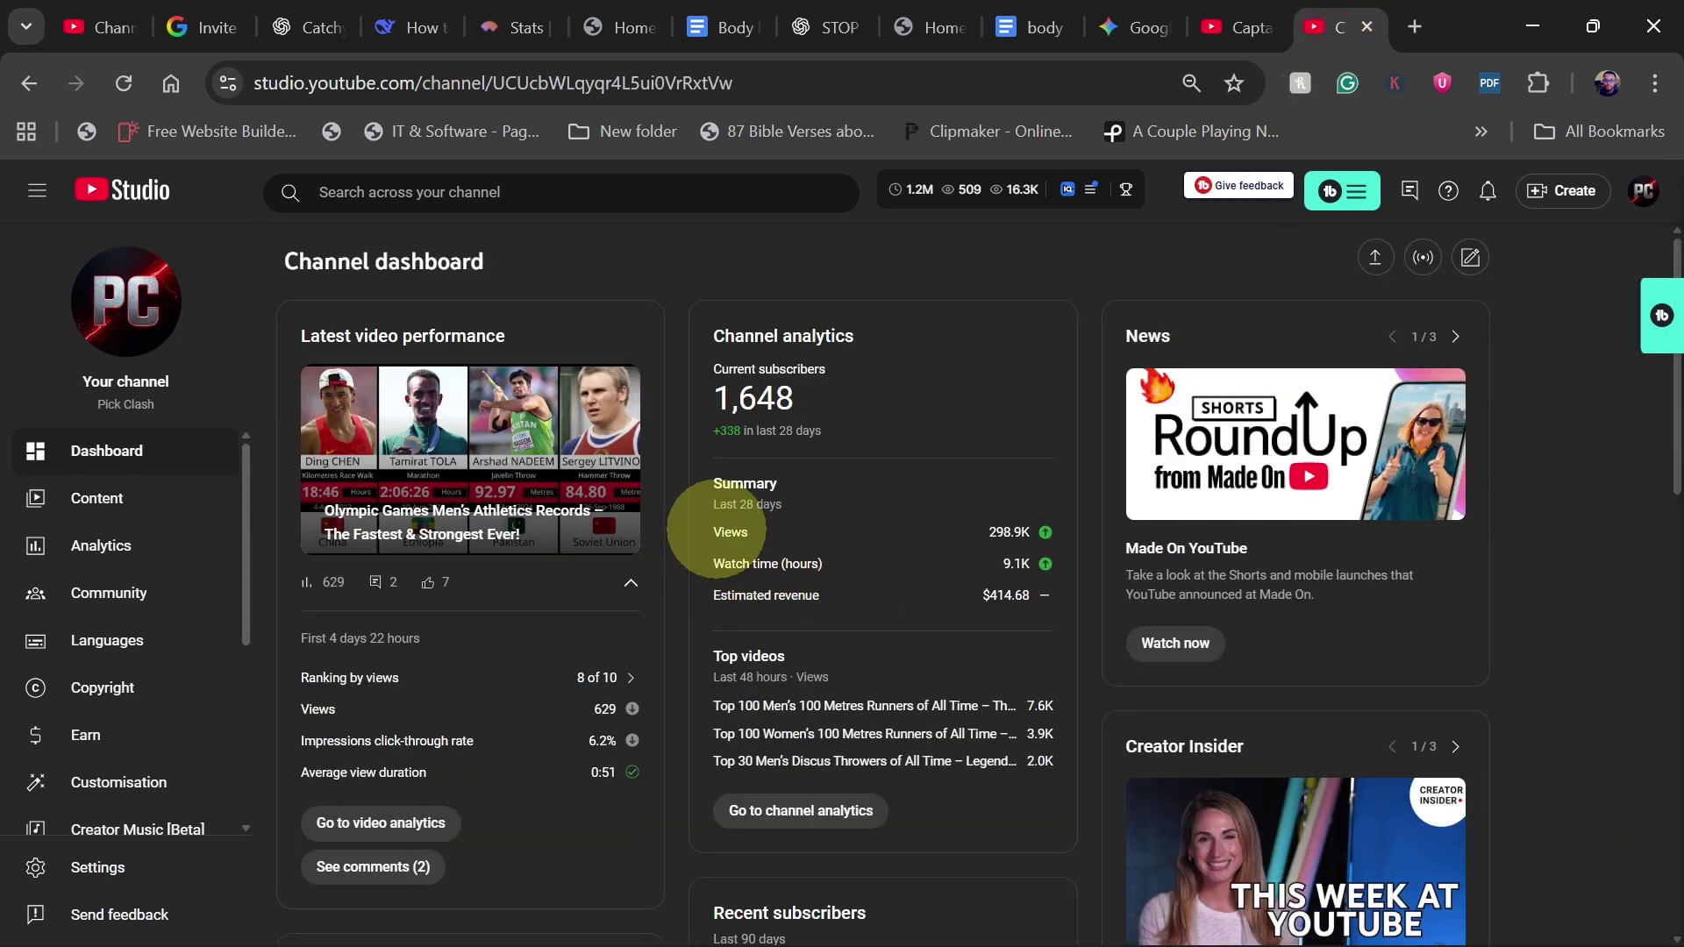
# - Highlight the Views summary on the Pick Clash dashboard, up to the 298.9K views value
pyautogui.moveTo(707, 531); pyautogui.dragTo(992, 524)
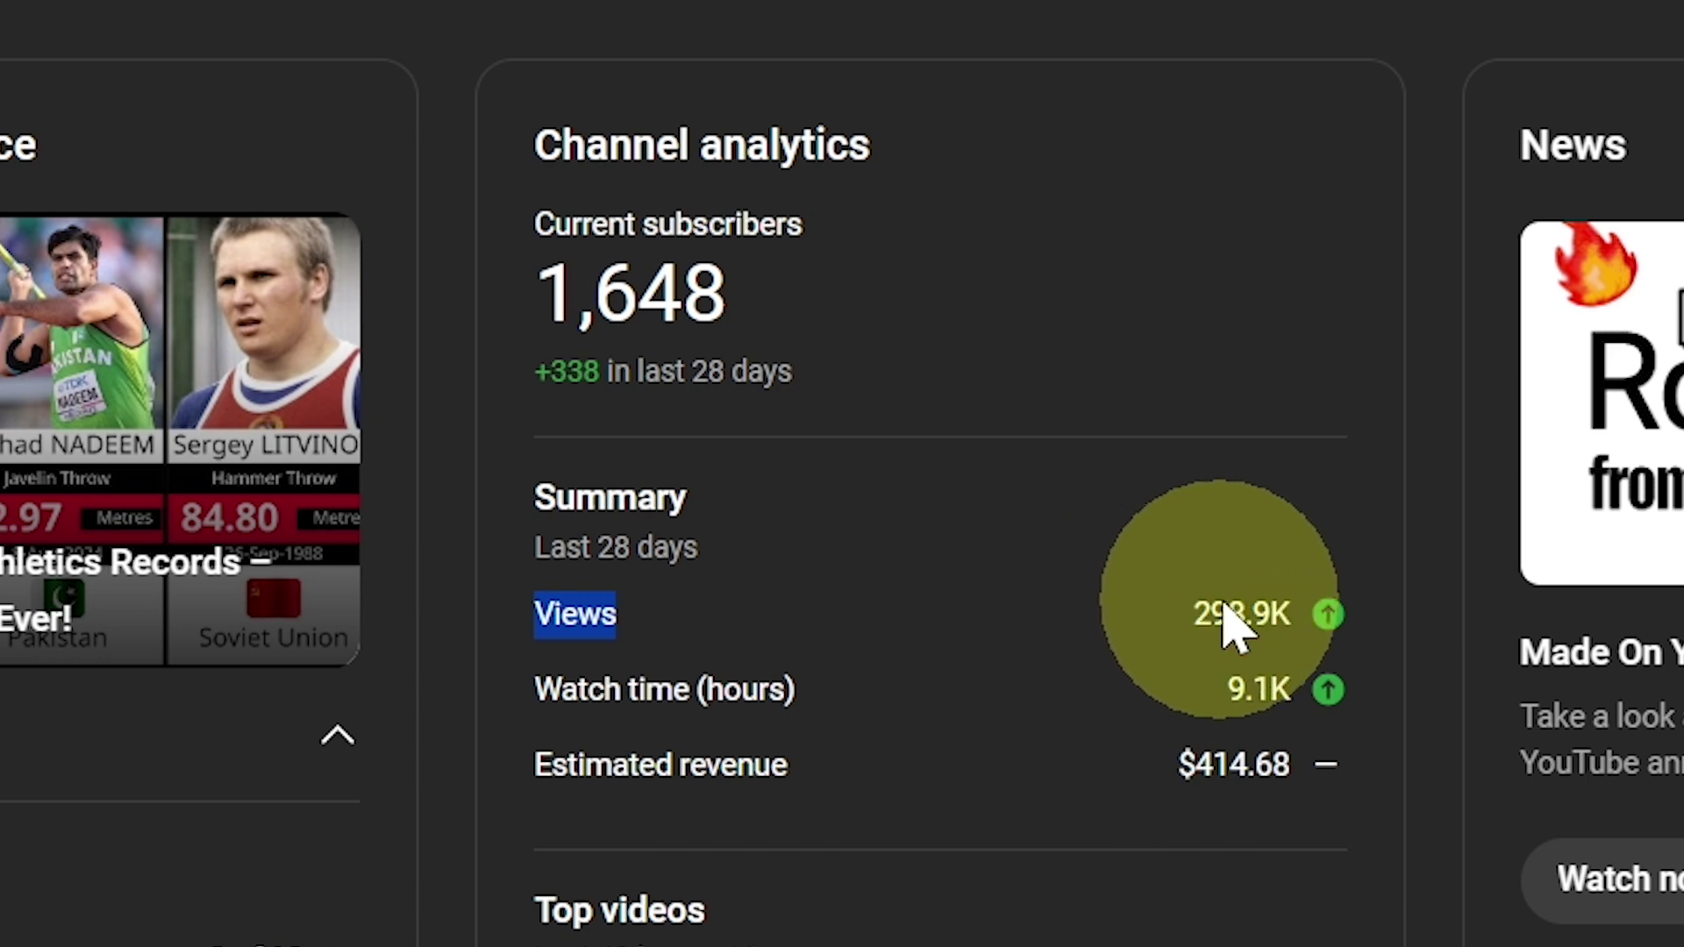
pyautogui.moveTo(1329, 621); pyautogui.dragTo(1342, 625)
pyautogui.moveTo(1329, 618)
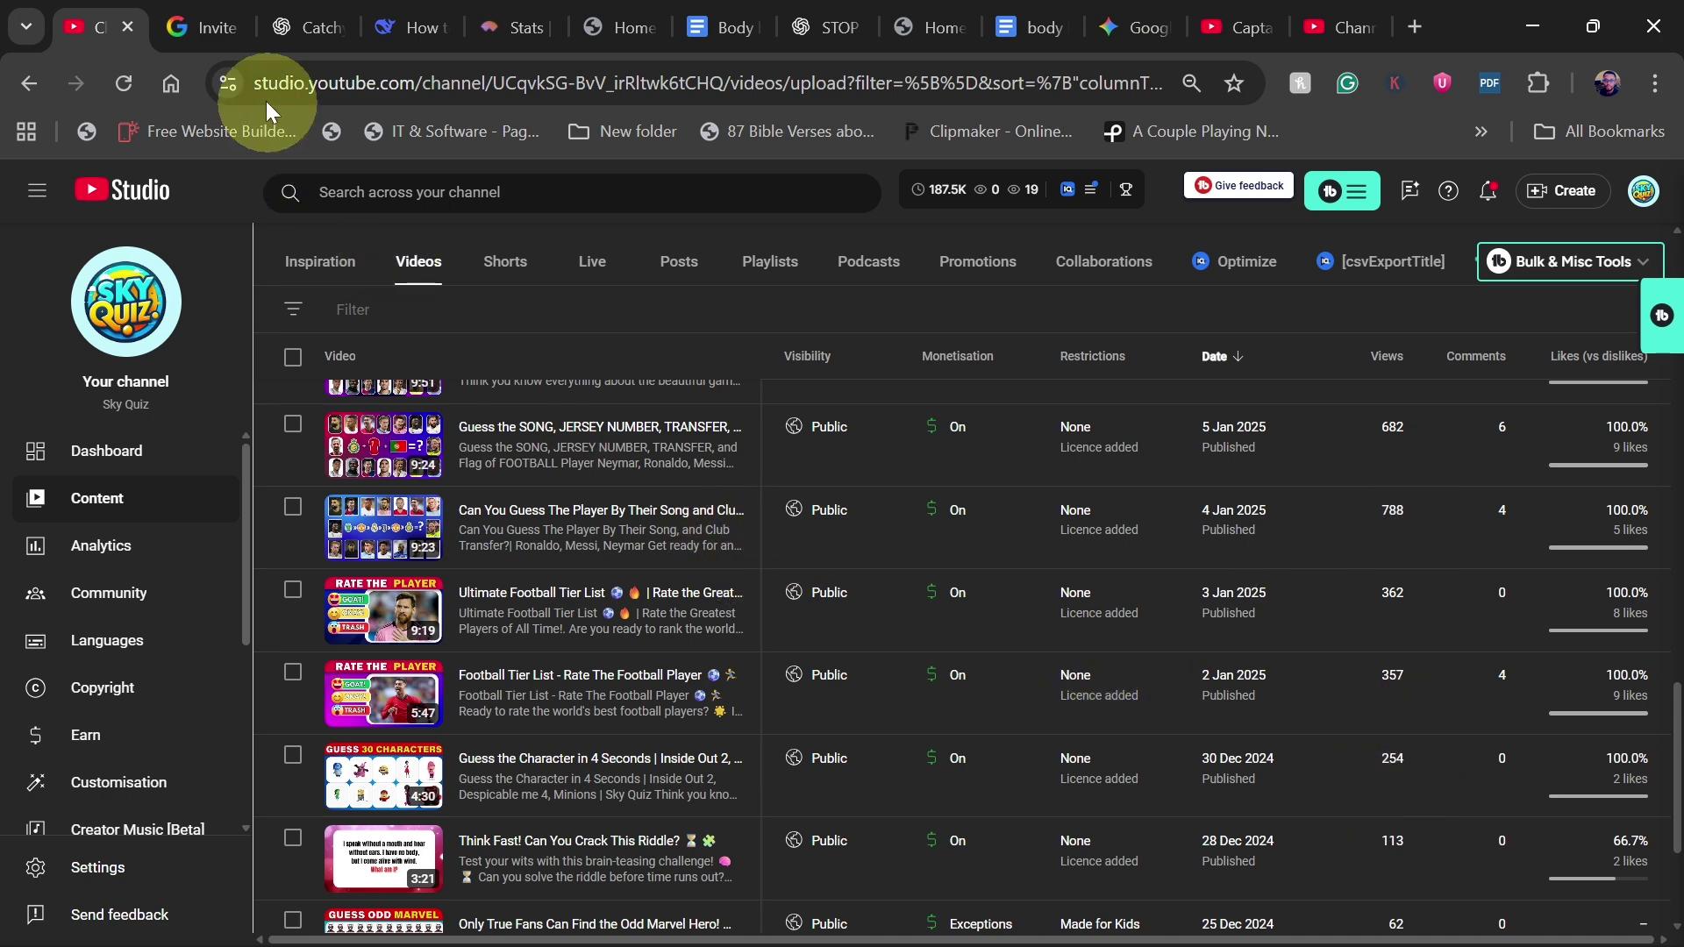
pyautogui.click(211, 30)
pyautogui.scroll(10, 654, 491)
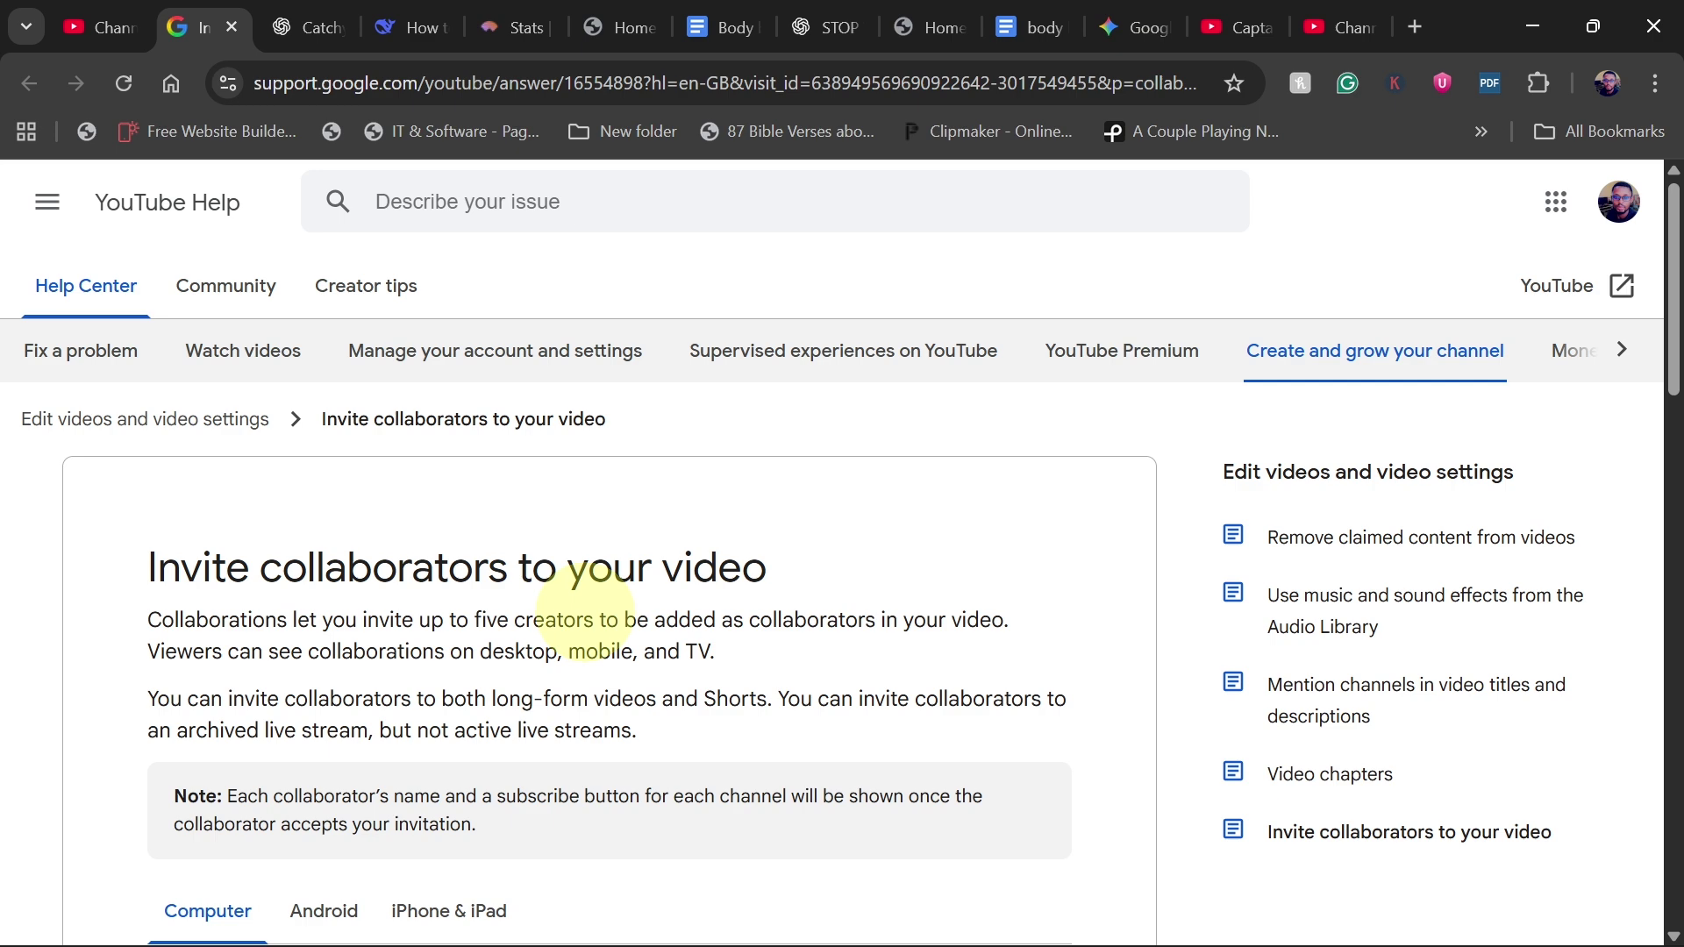
pyautogui.scroll(-10, 585, 614)
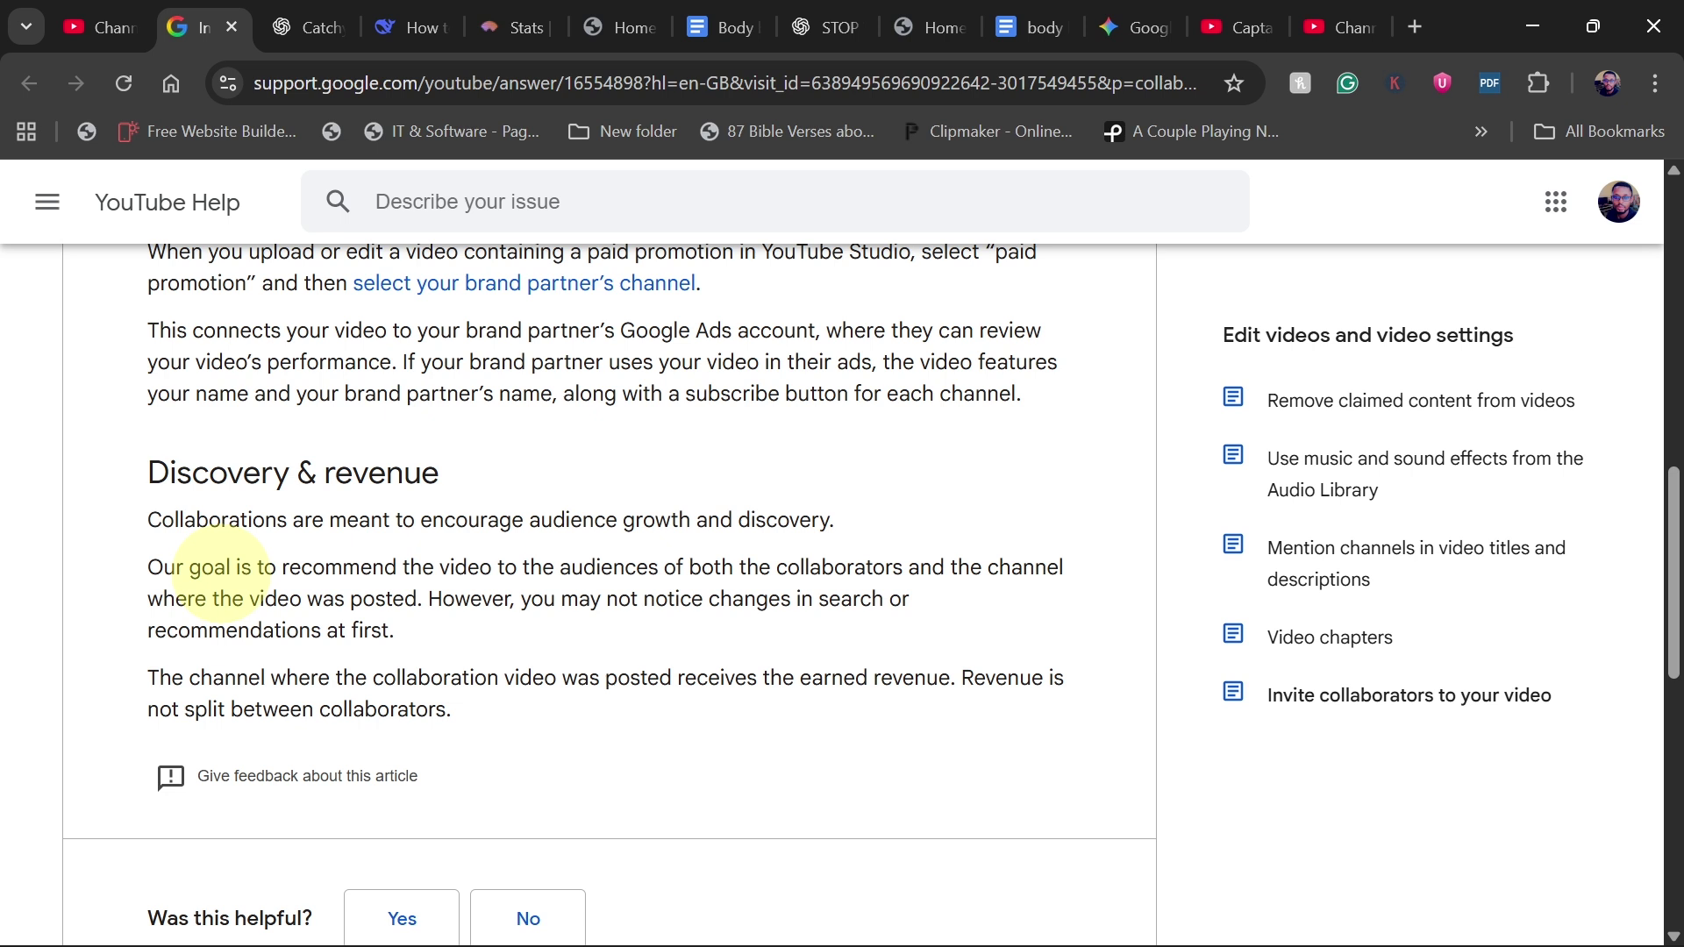
pyautogui.moveTo(833, 521); pyautogui.dragTo(211, 485)
pyautogui.click(149, 600)
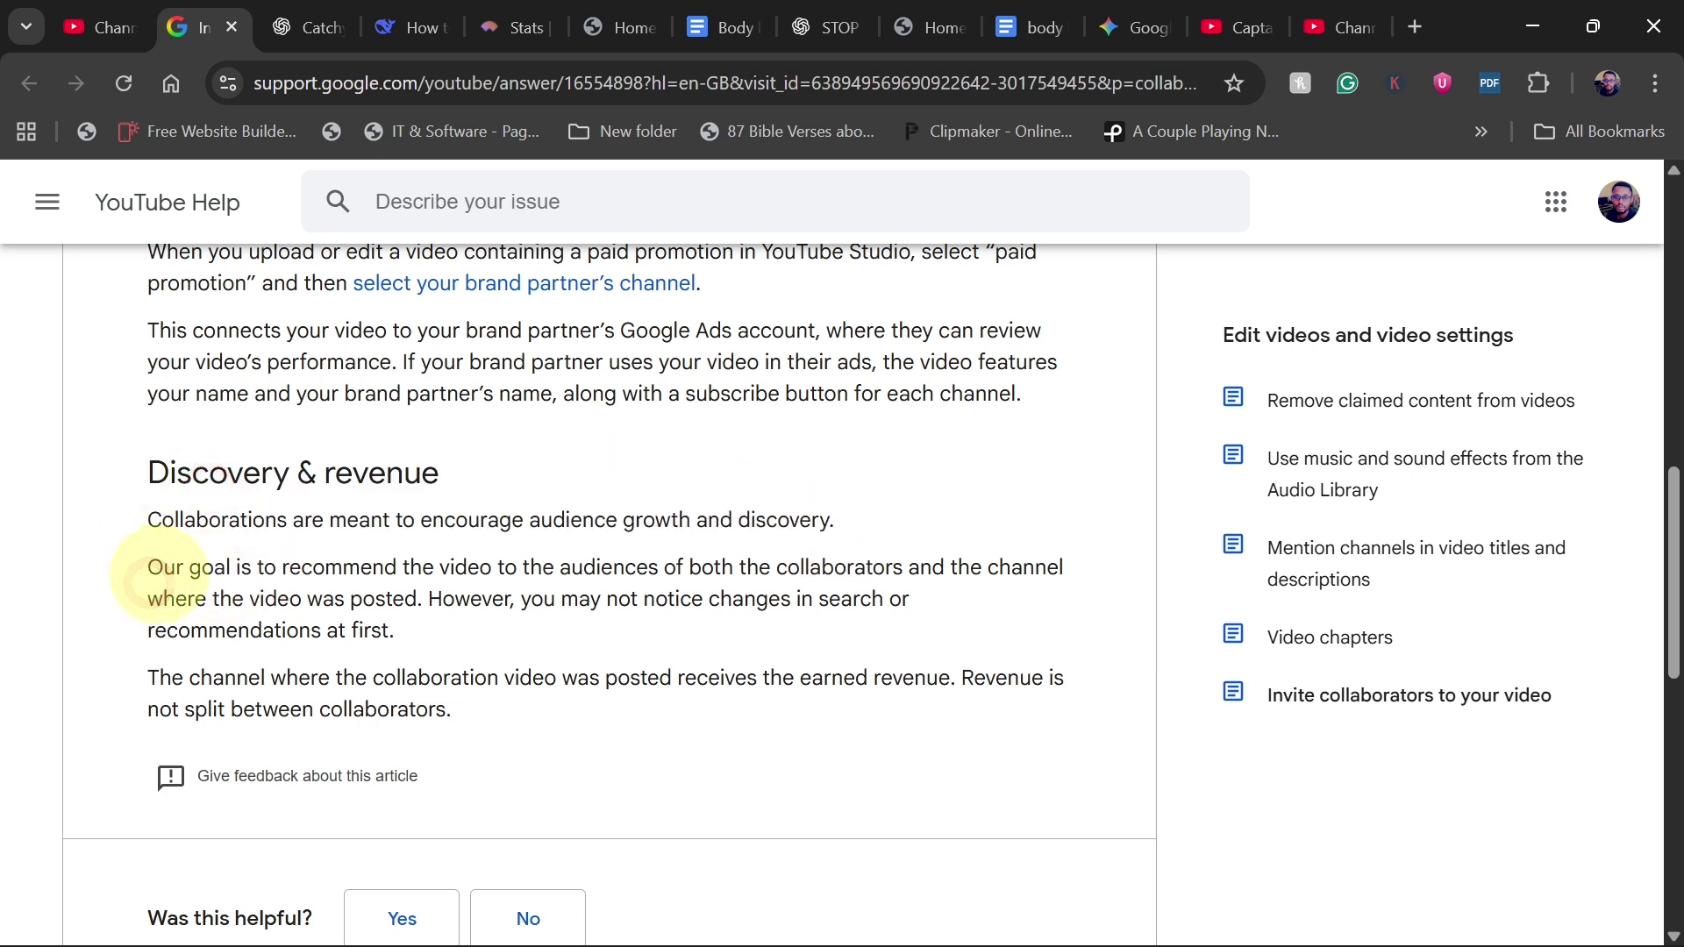
pyautogui.moveTo(149, 567); pyautogui.dragTo(504, 567)
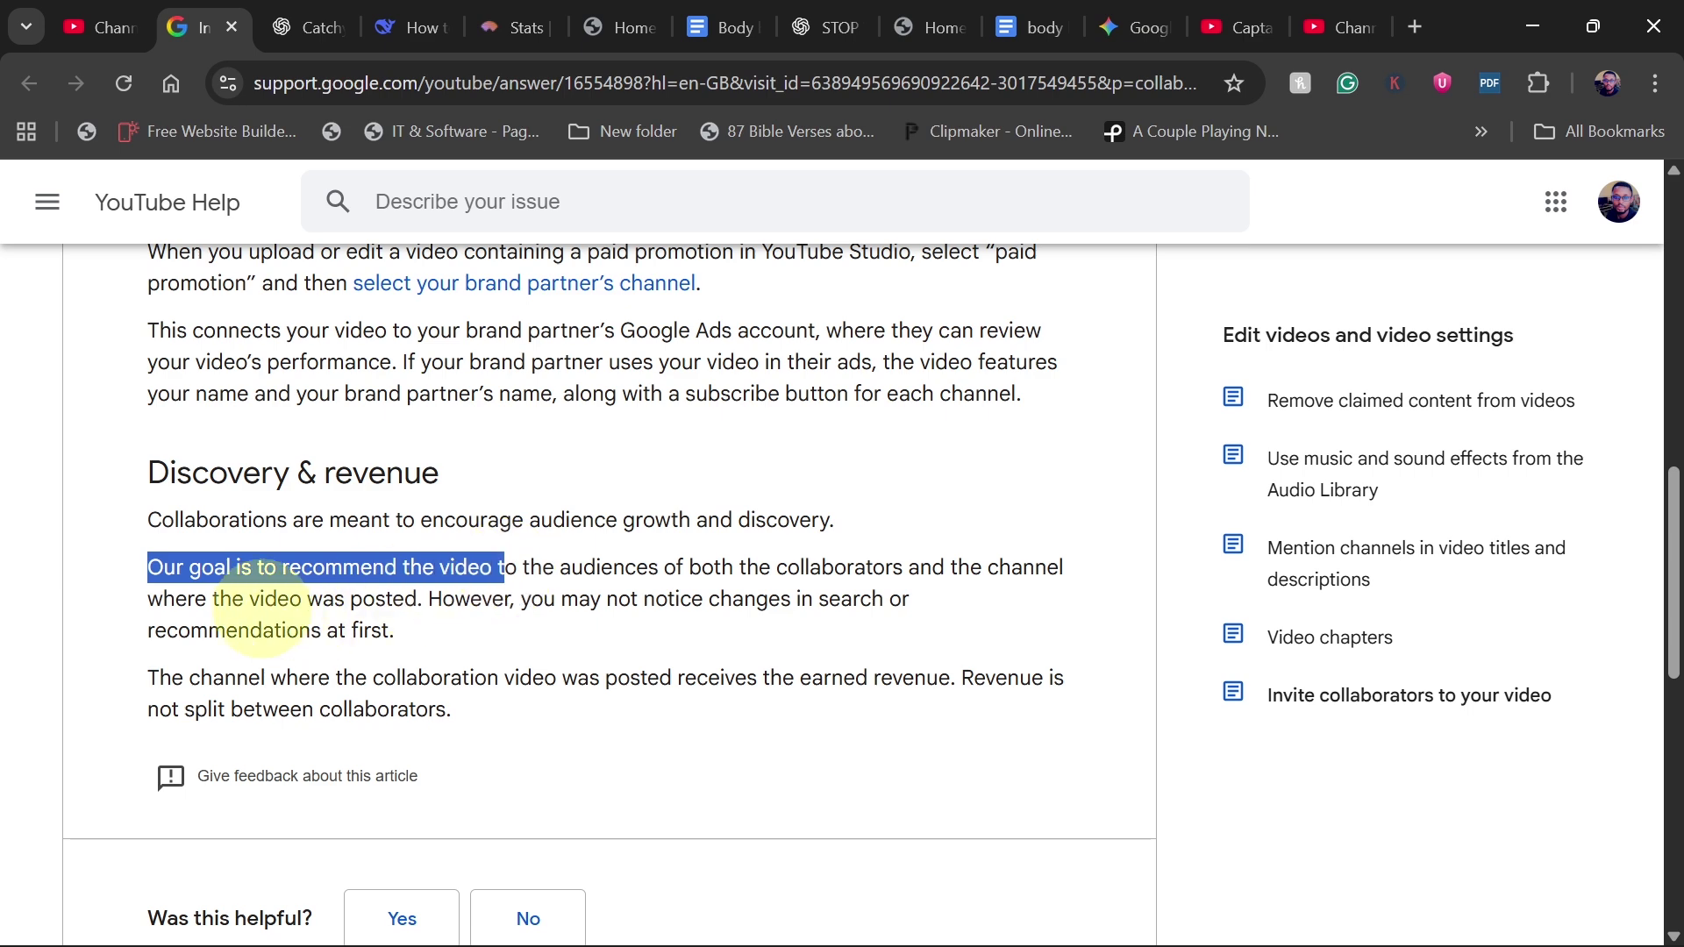
pyautogui.click(260, 605)
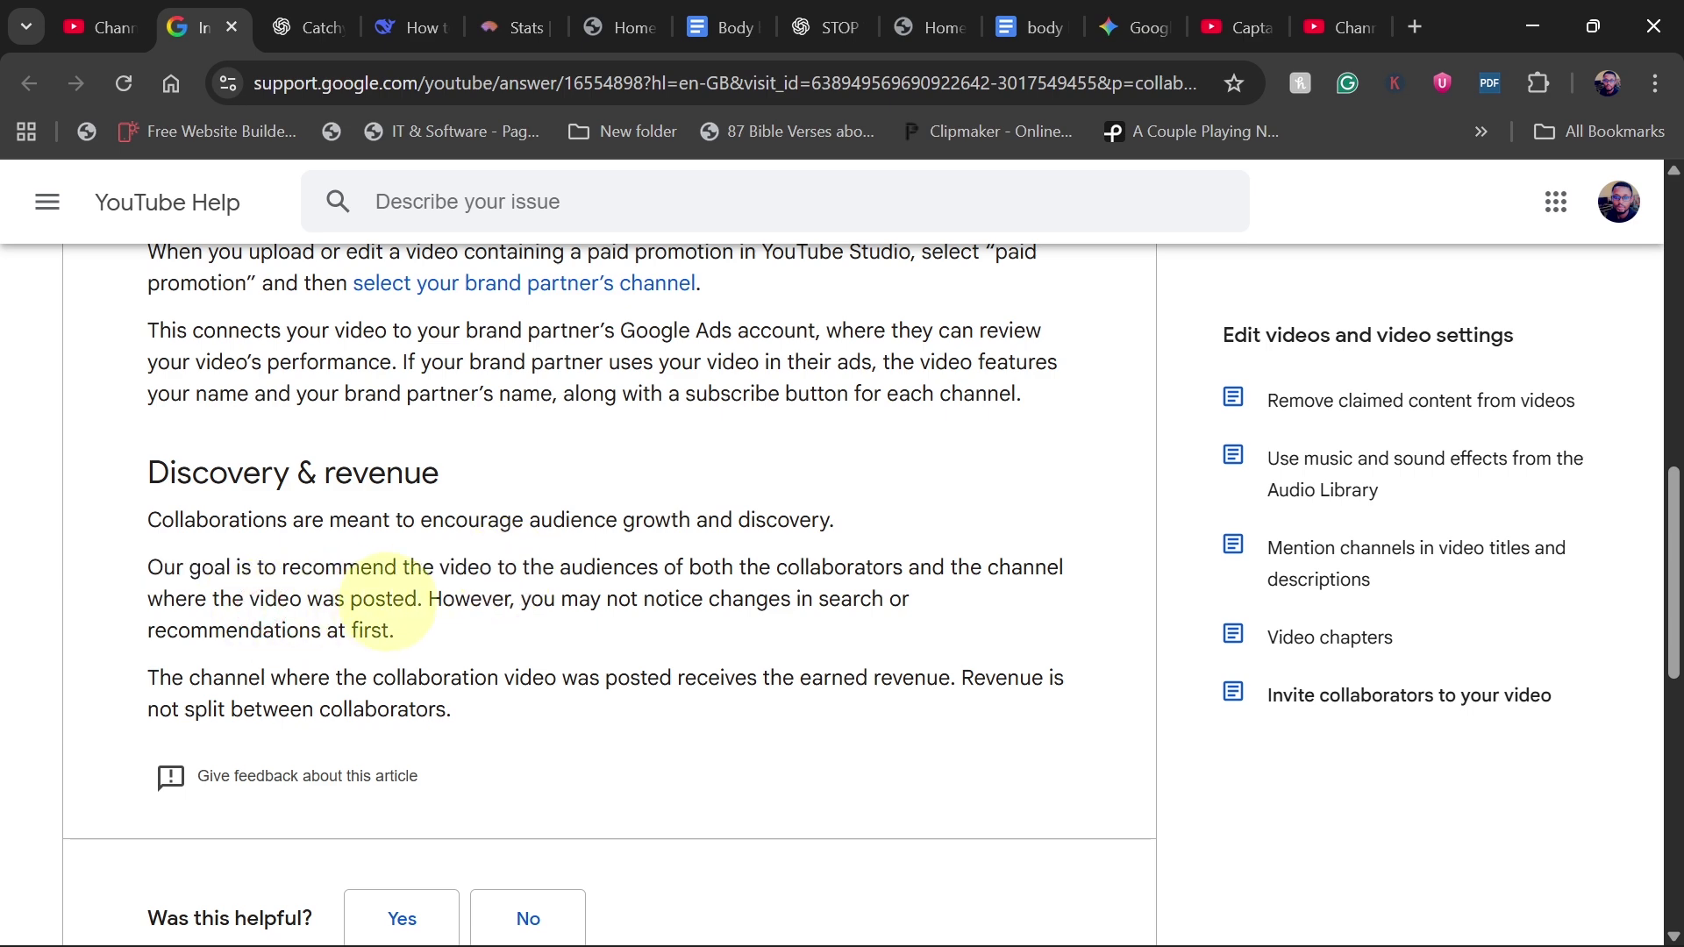
pyautogui.click(90, 35)
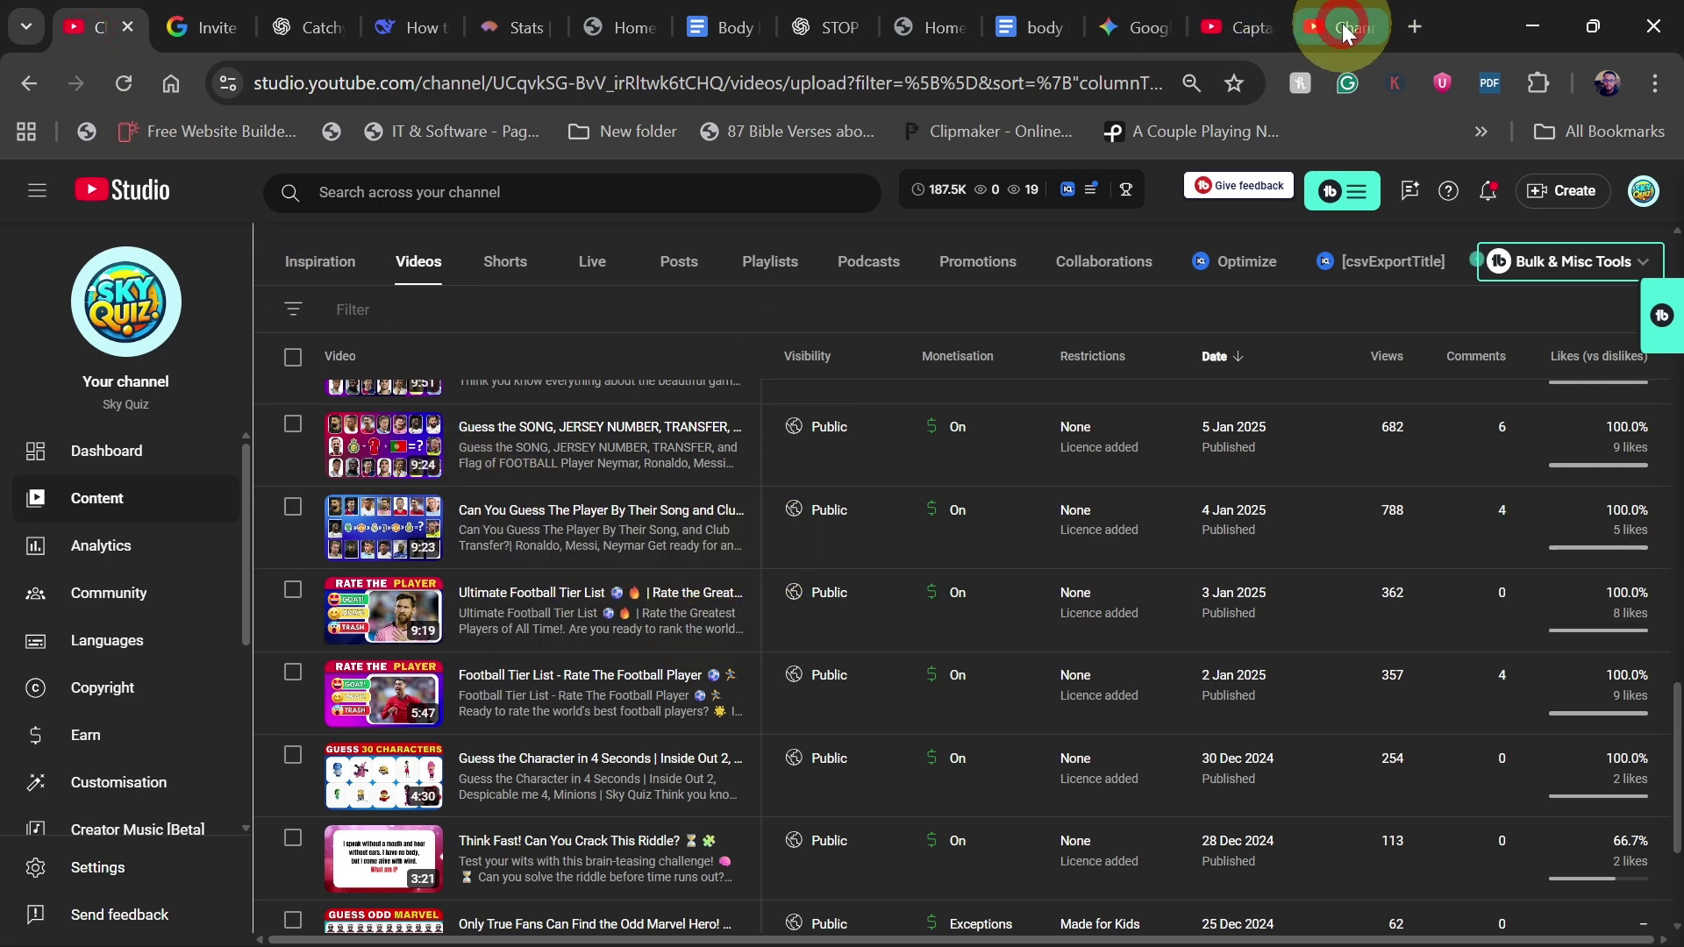
pyautogui.click(1342, 25)
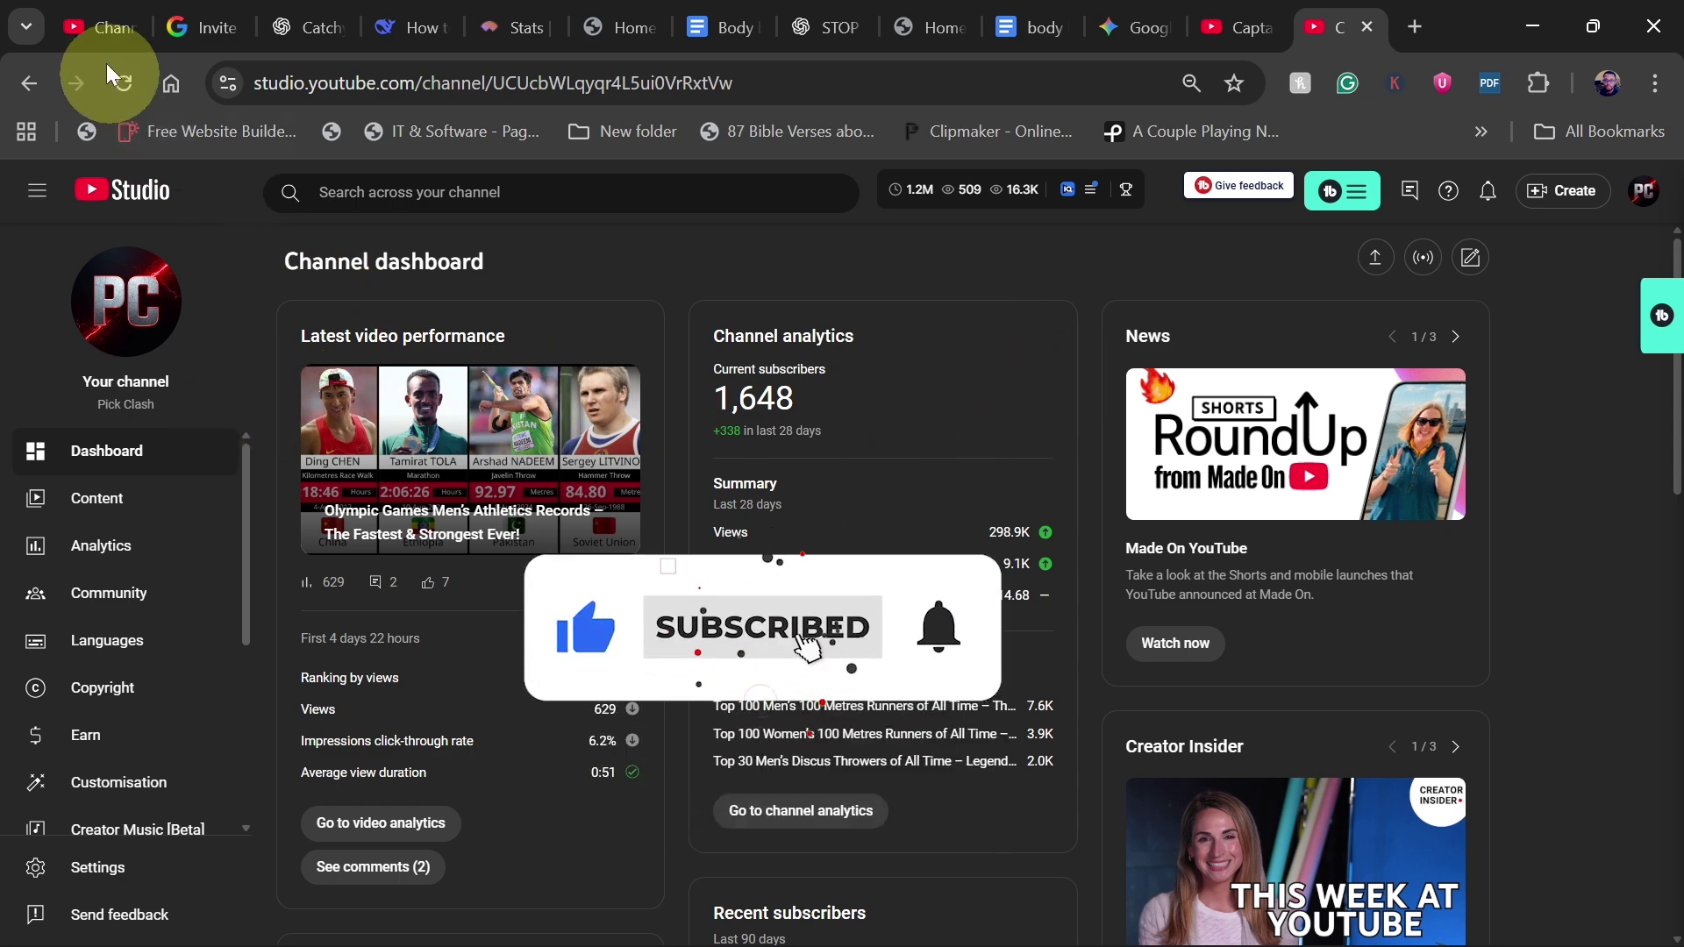
pyautogui.click(101, 25)
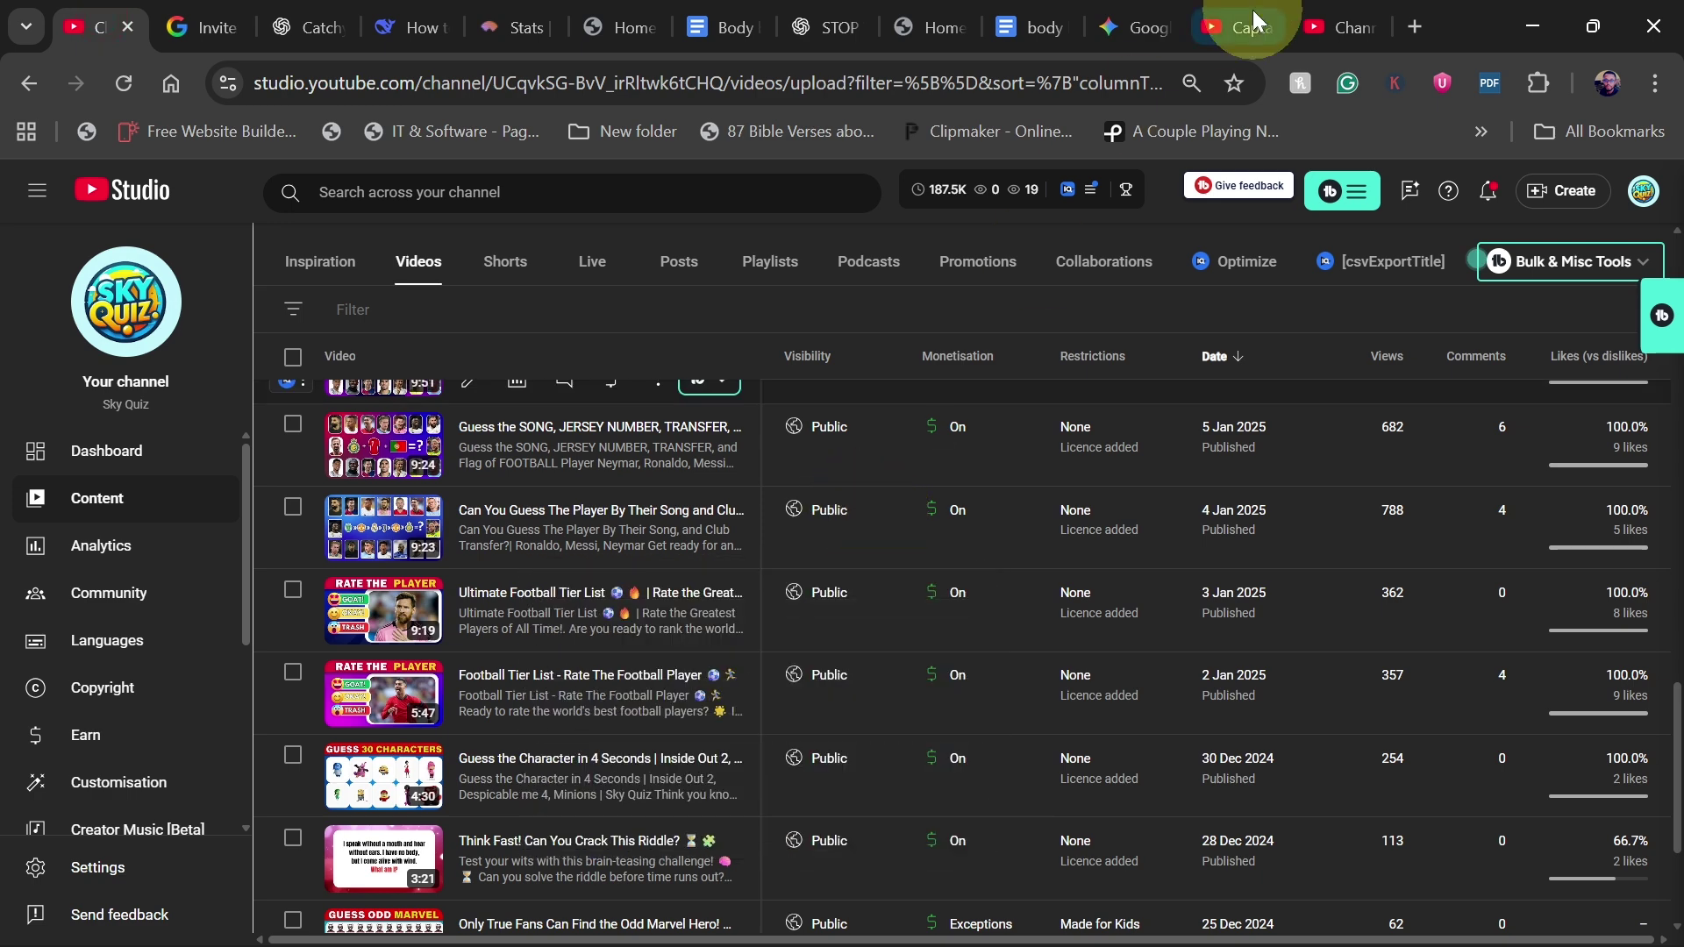
pyautogui.click(1337, 26)
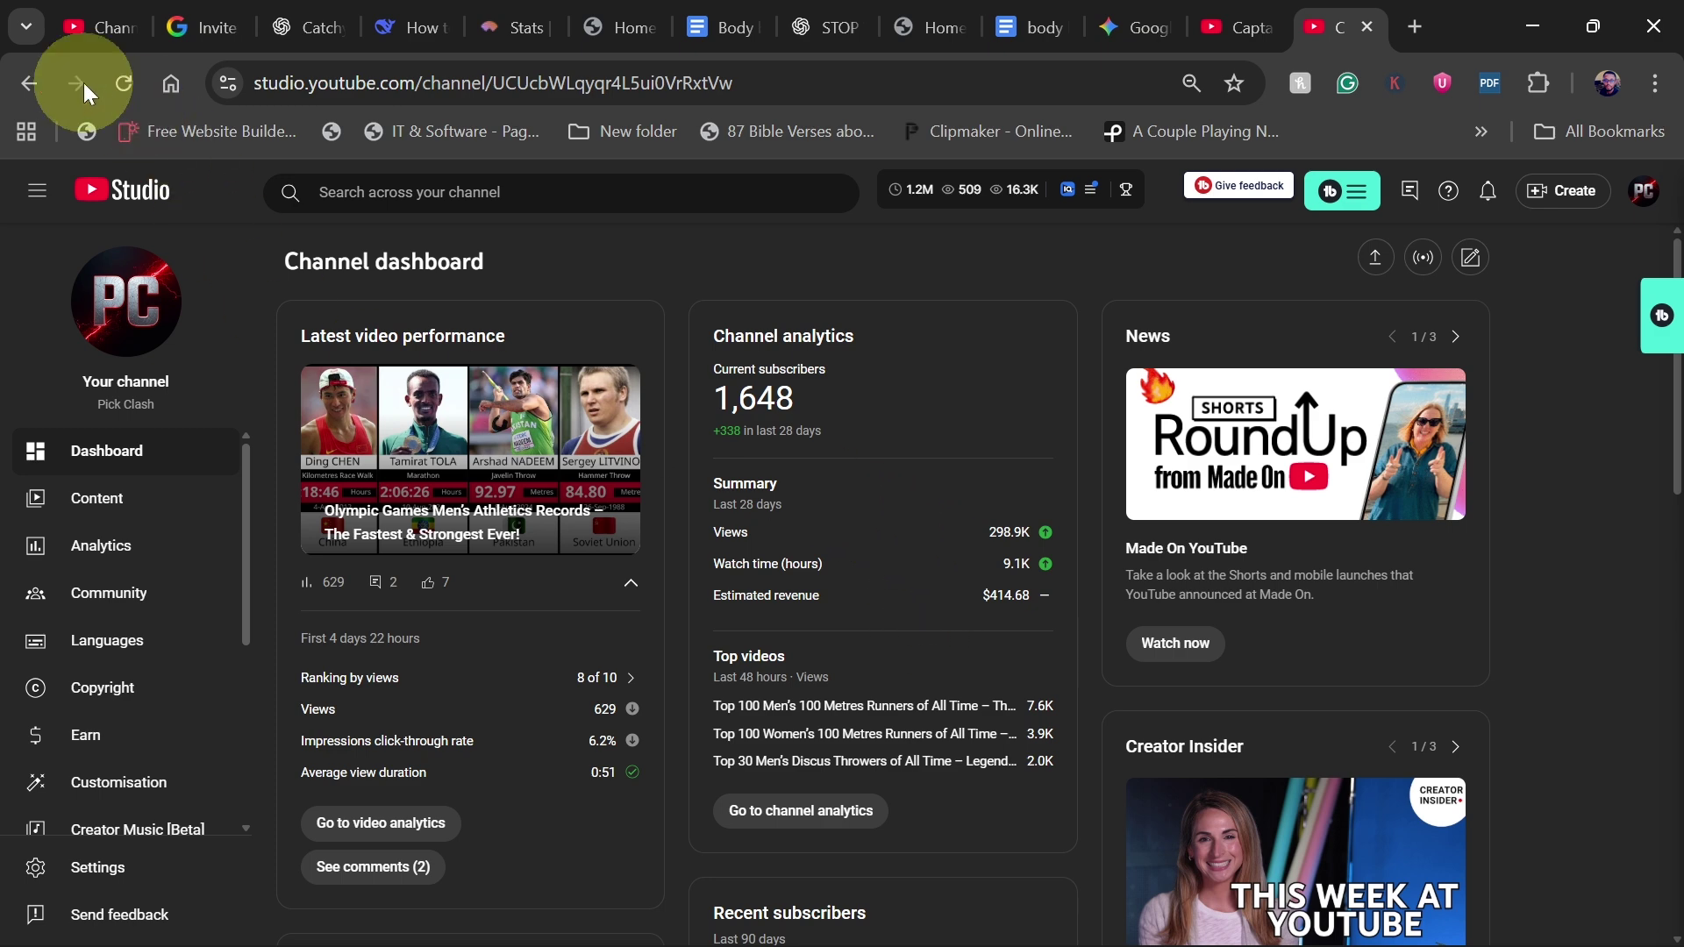
pyautogui.click(98, 26)
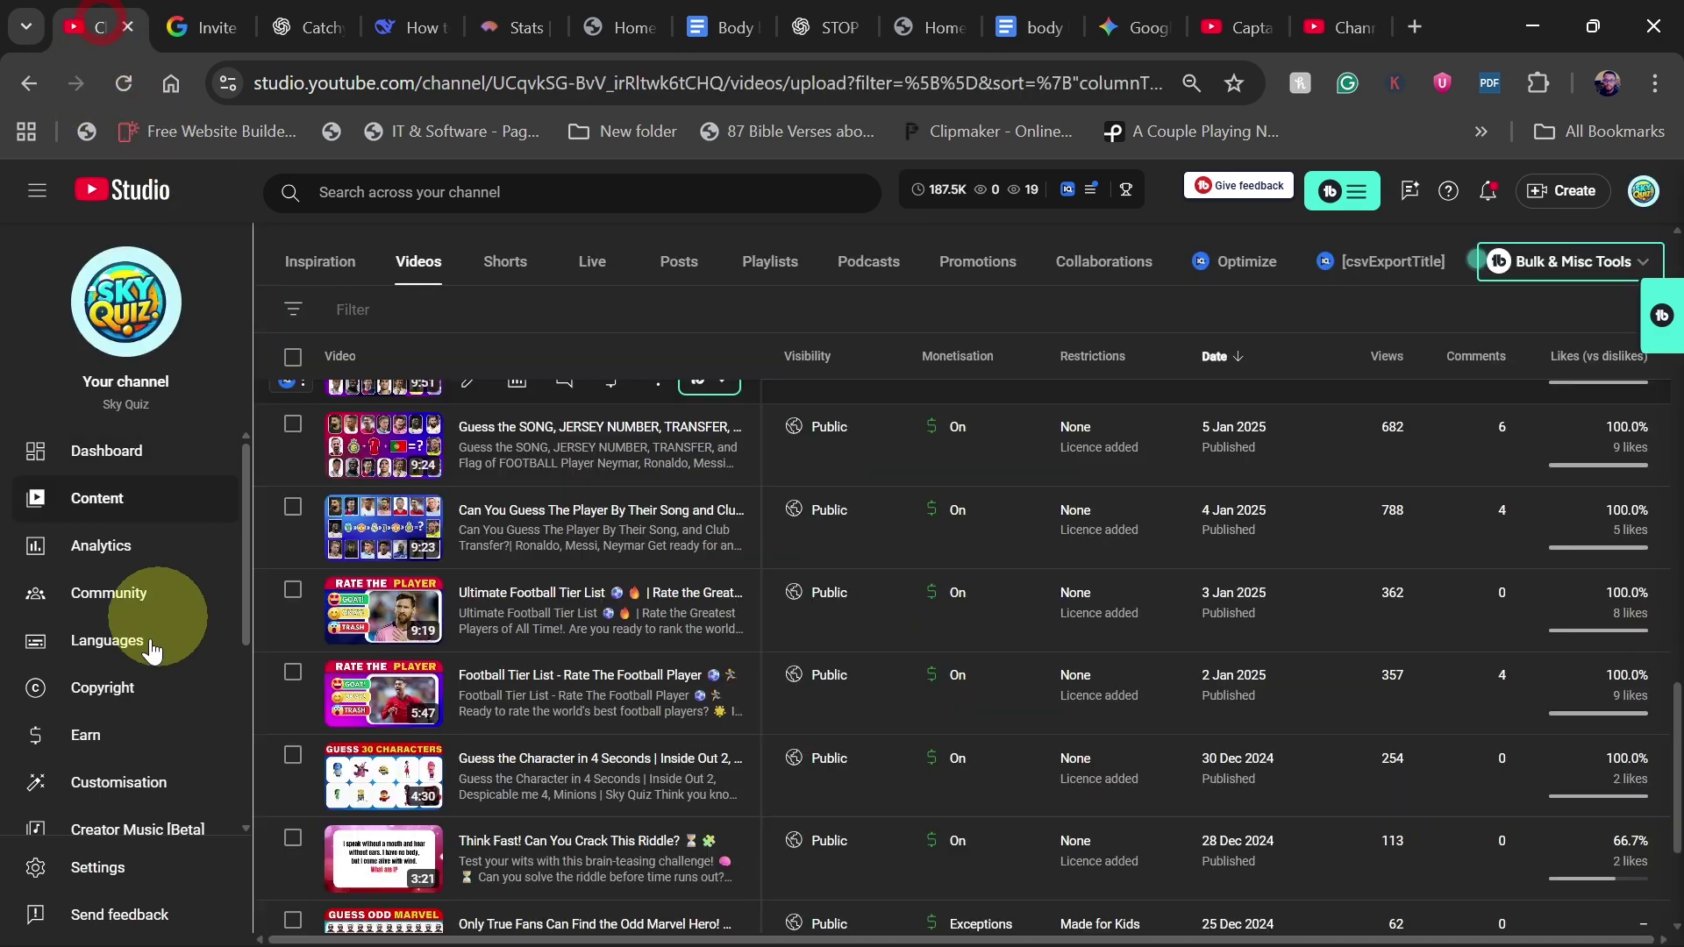
# - Open the Ultimate Football Tier List video's details and start inviting a collaborator from its Collaboration section
pyautogui.click(496, 604)
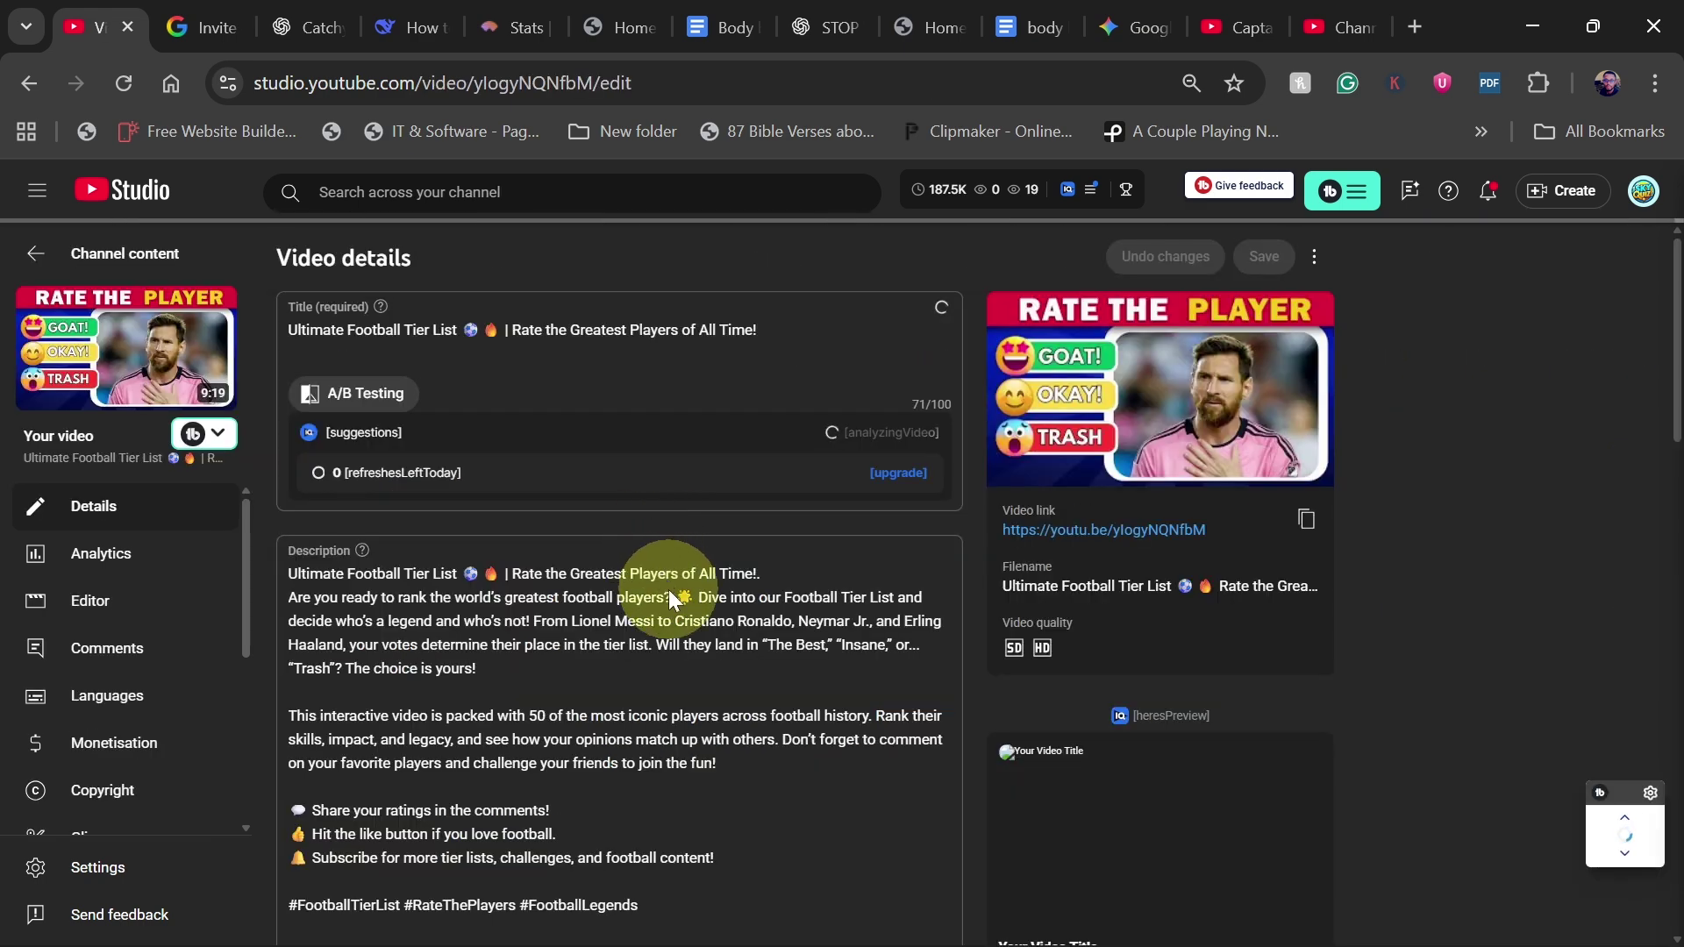
pyautogui.scroll(-15, 712, 628)
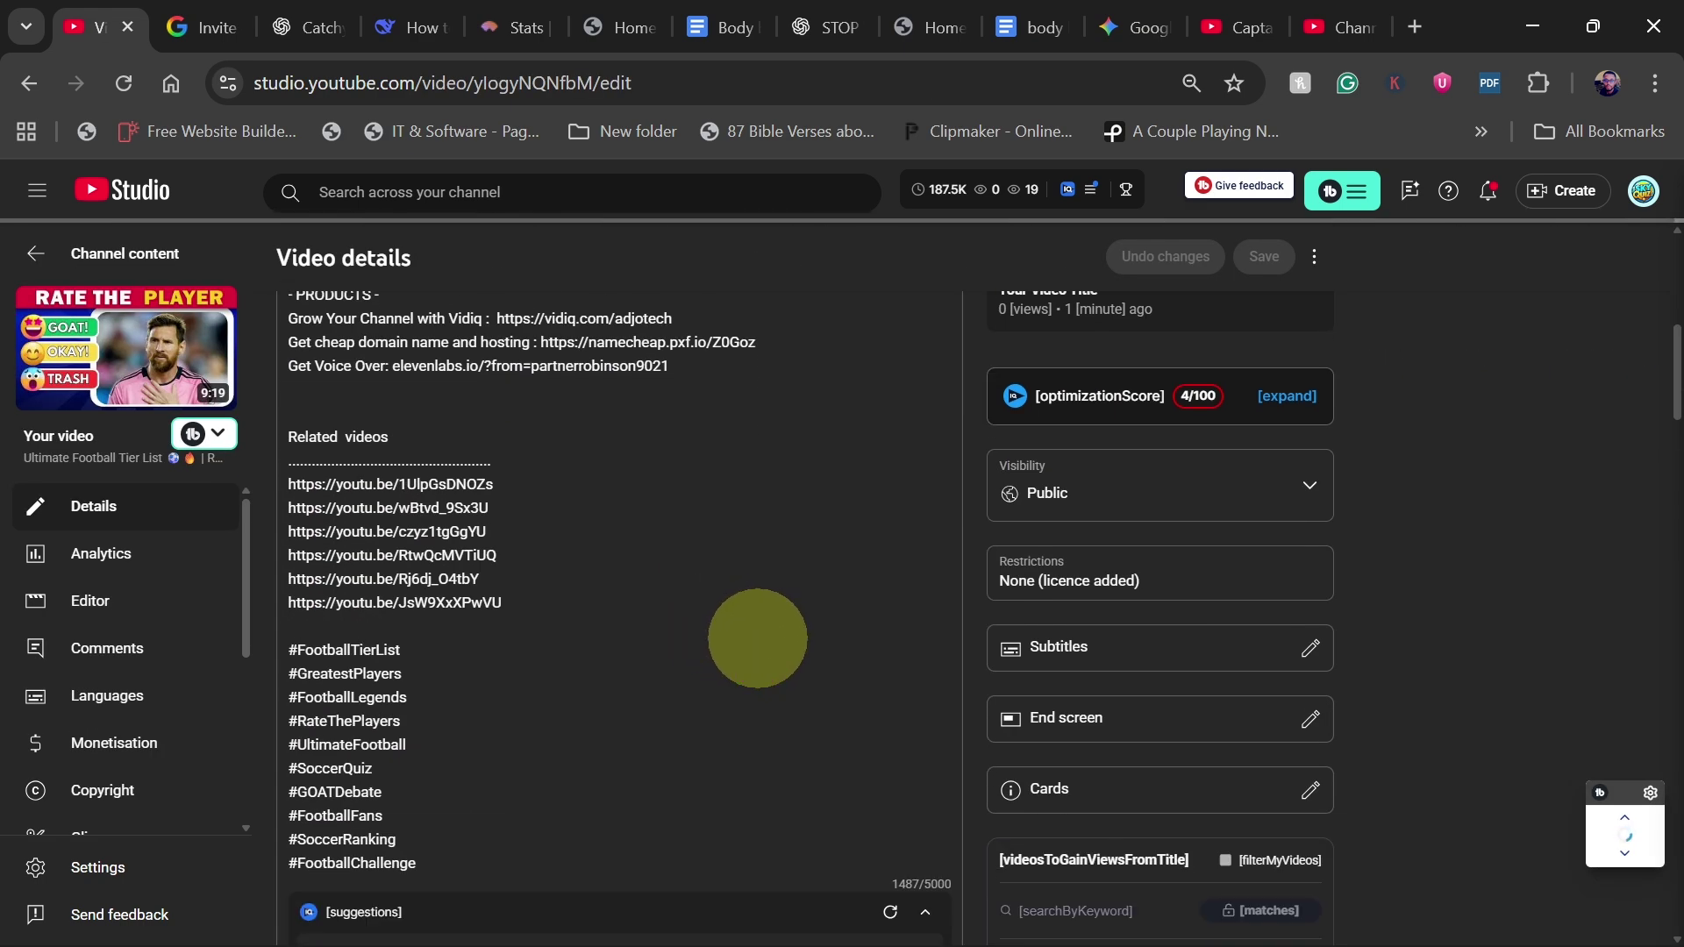
pyautogui.scroll(-10, 763, 645)
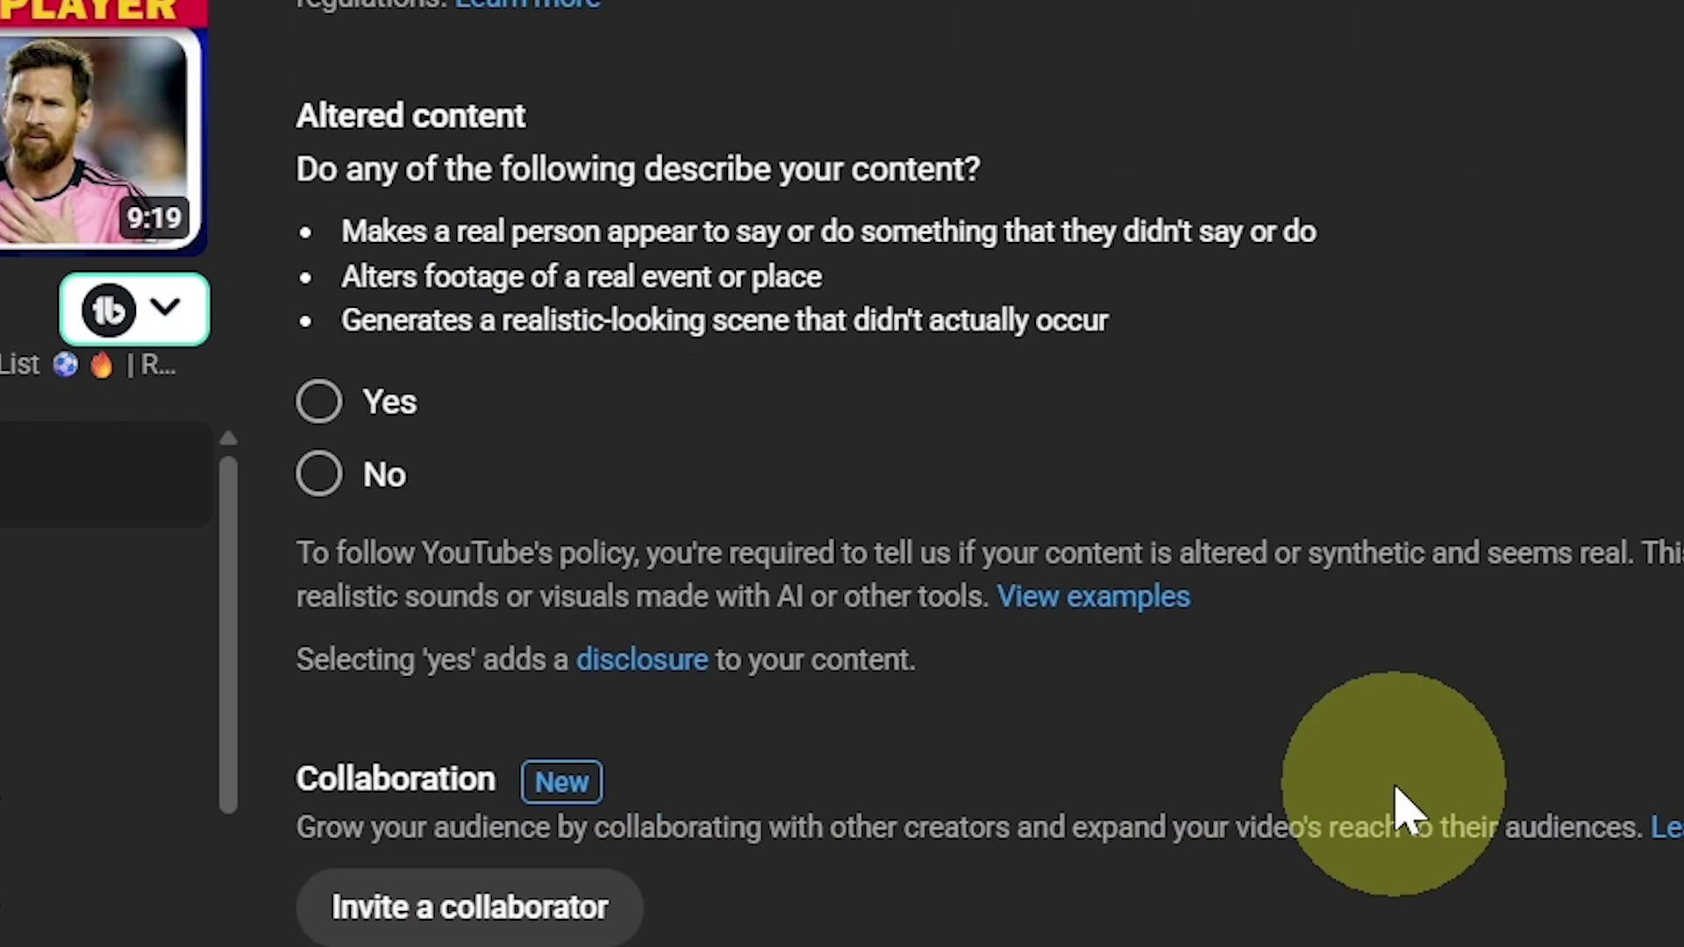
pyautogui.scroll(-3, 1399, 805)
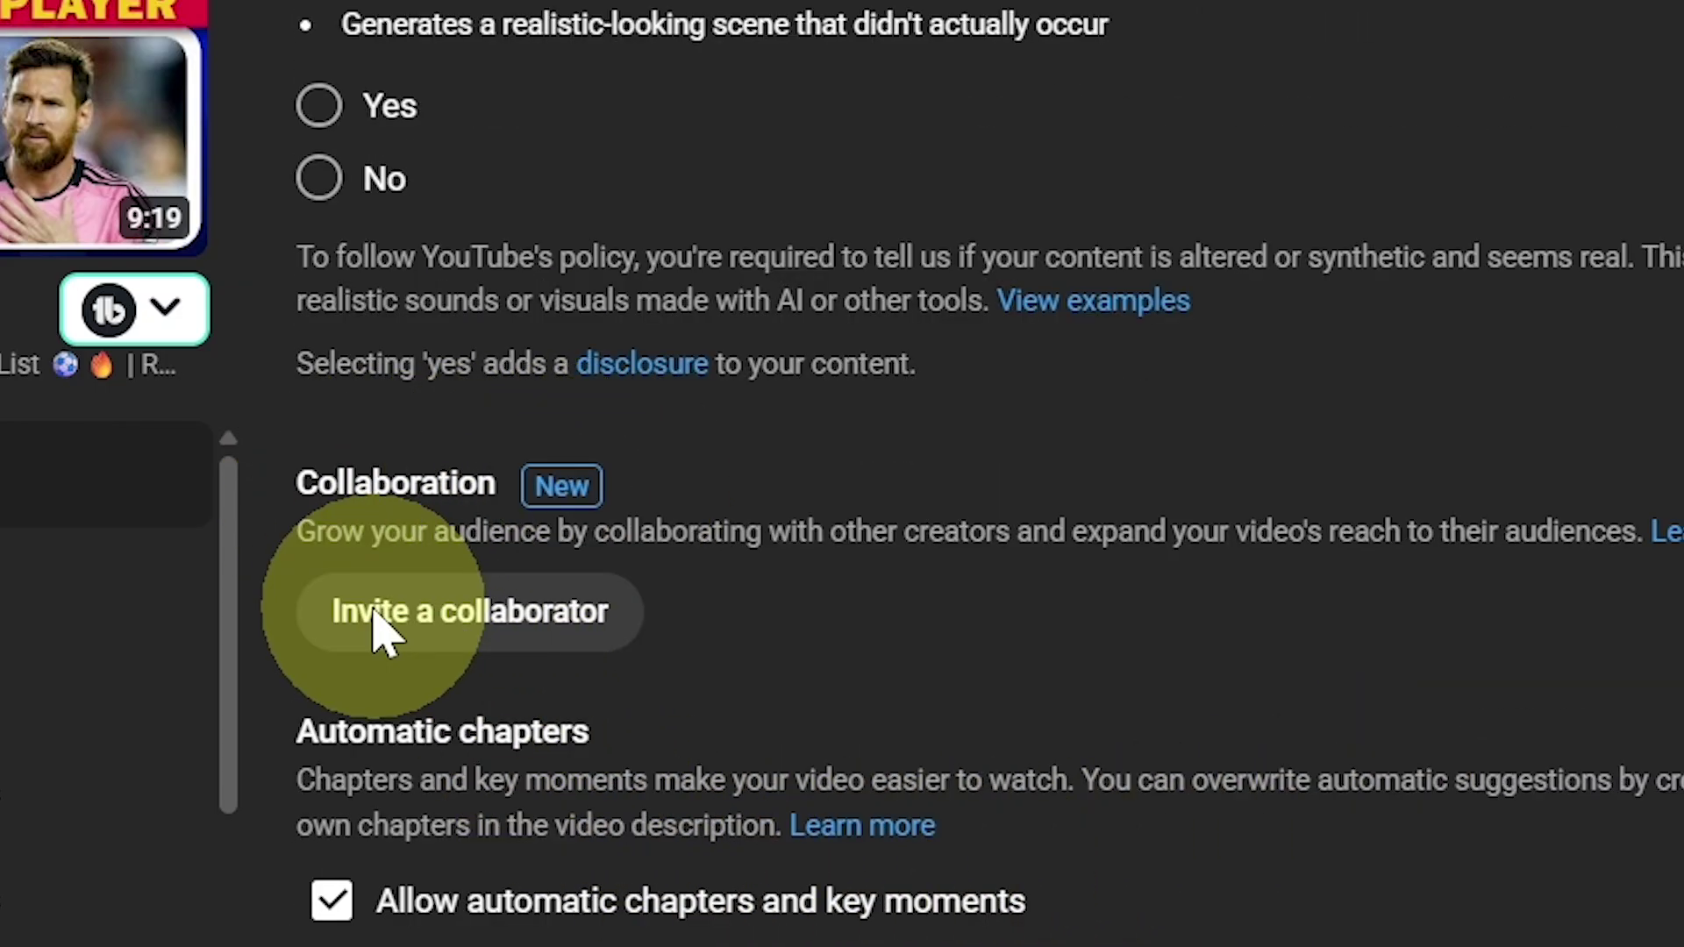
pyautogui.click(474, 618)
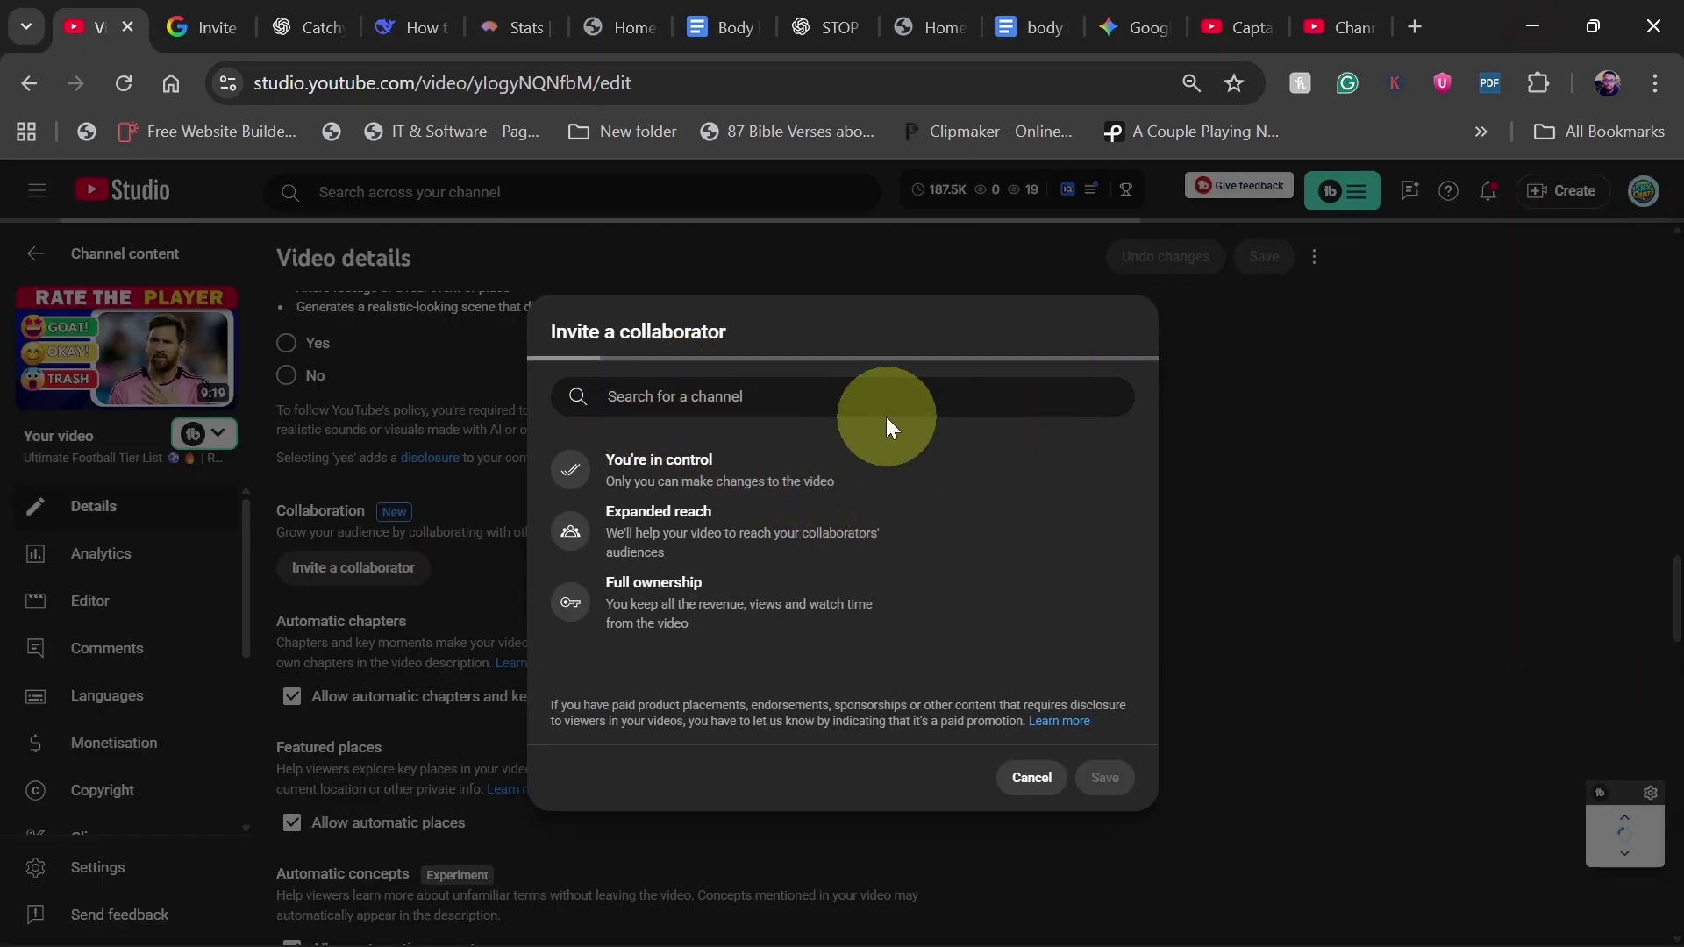
# - Search 'pick clash', pick the Pick Clash channel, allow analytics viewing, and create an invite link
pyautogui.click(676, 382)
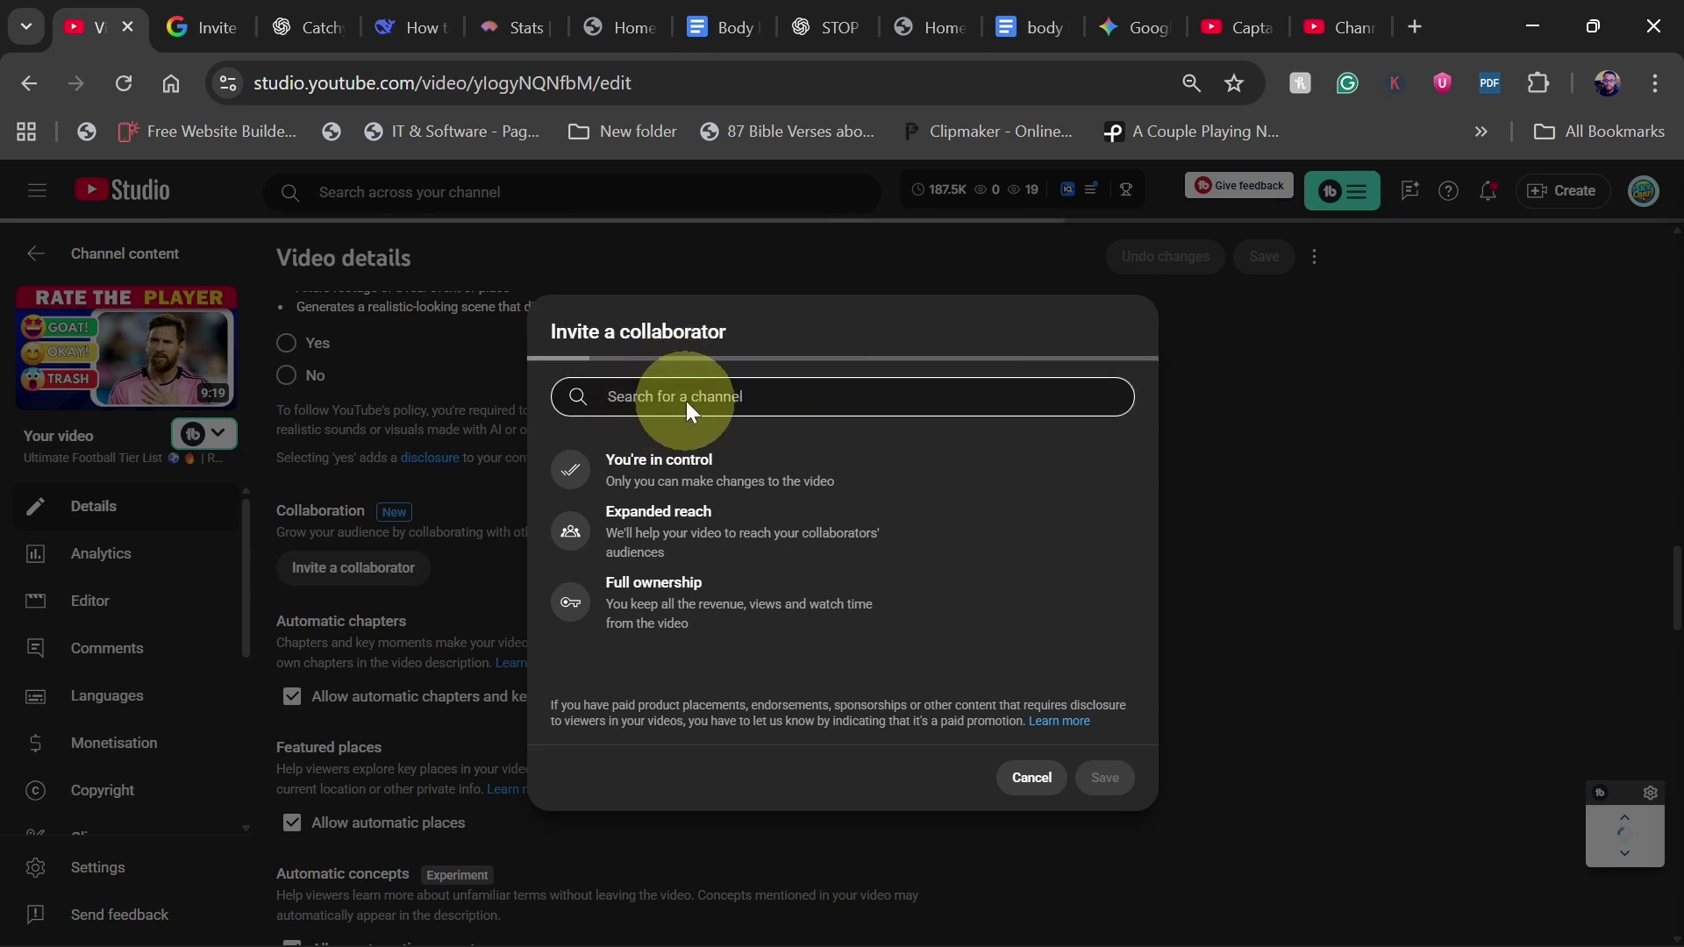
pyautogui.click(694, 400)
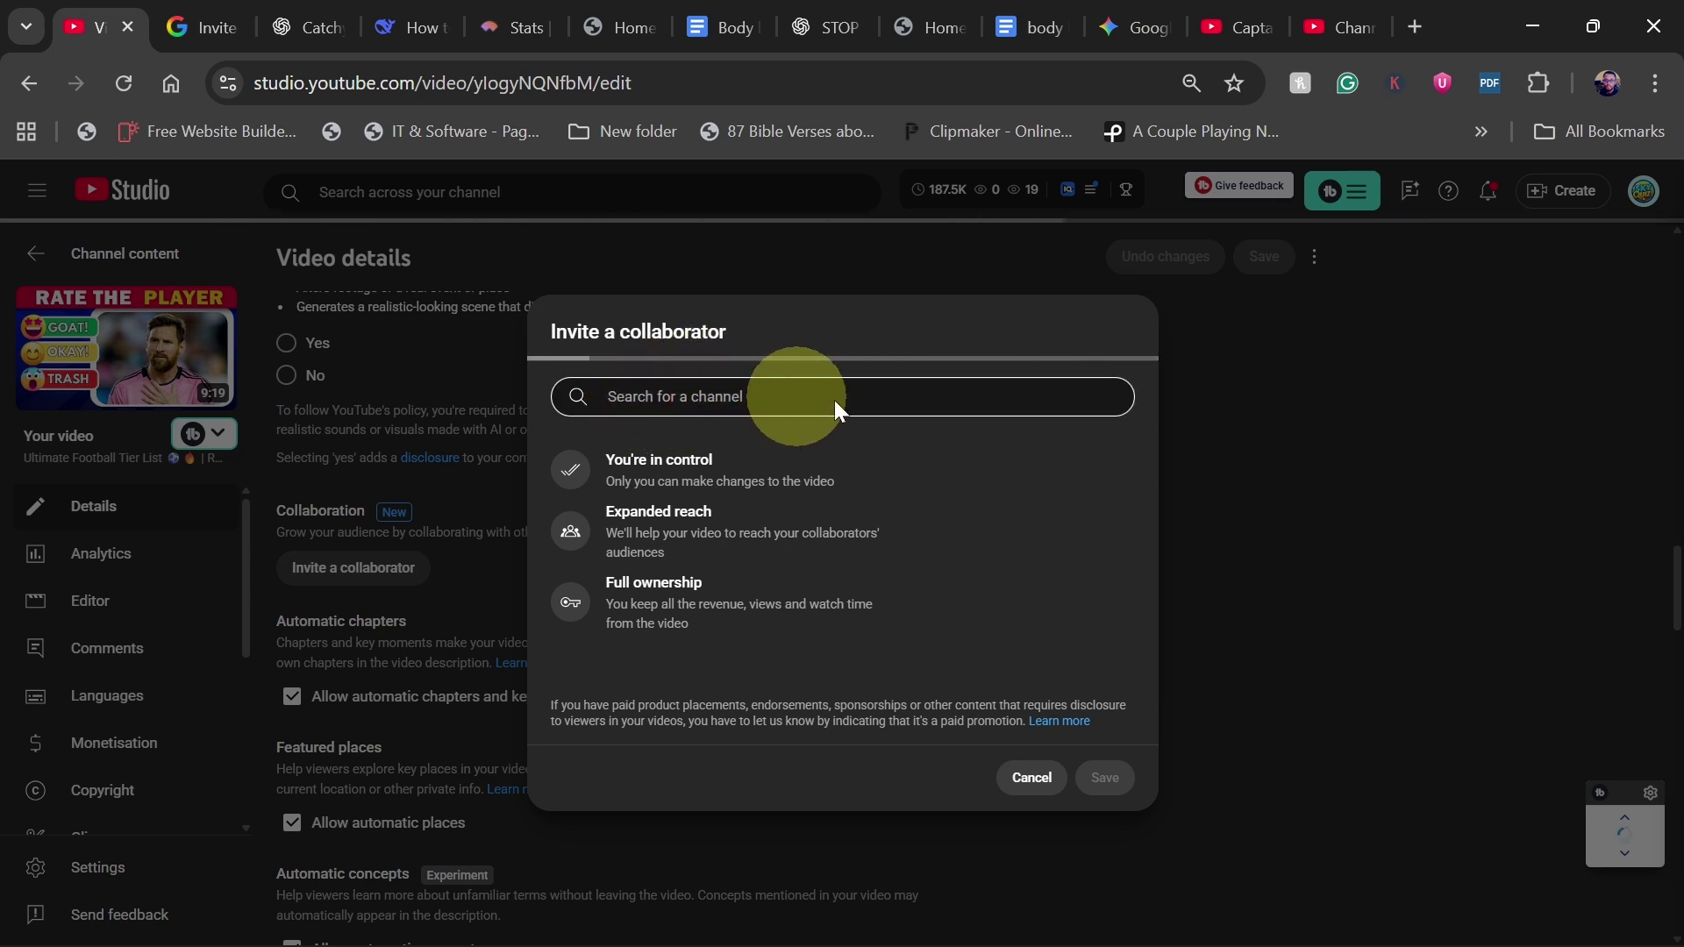
pyautogui.click(728, 393)
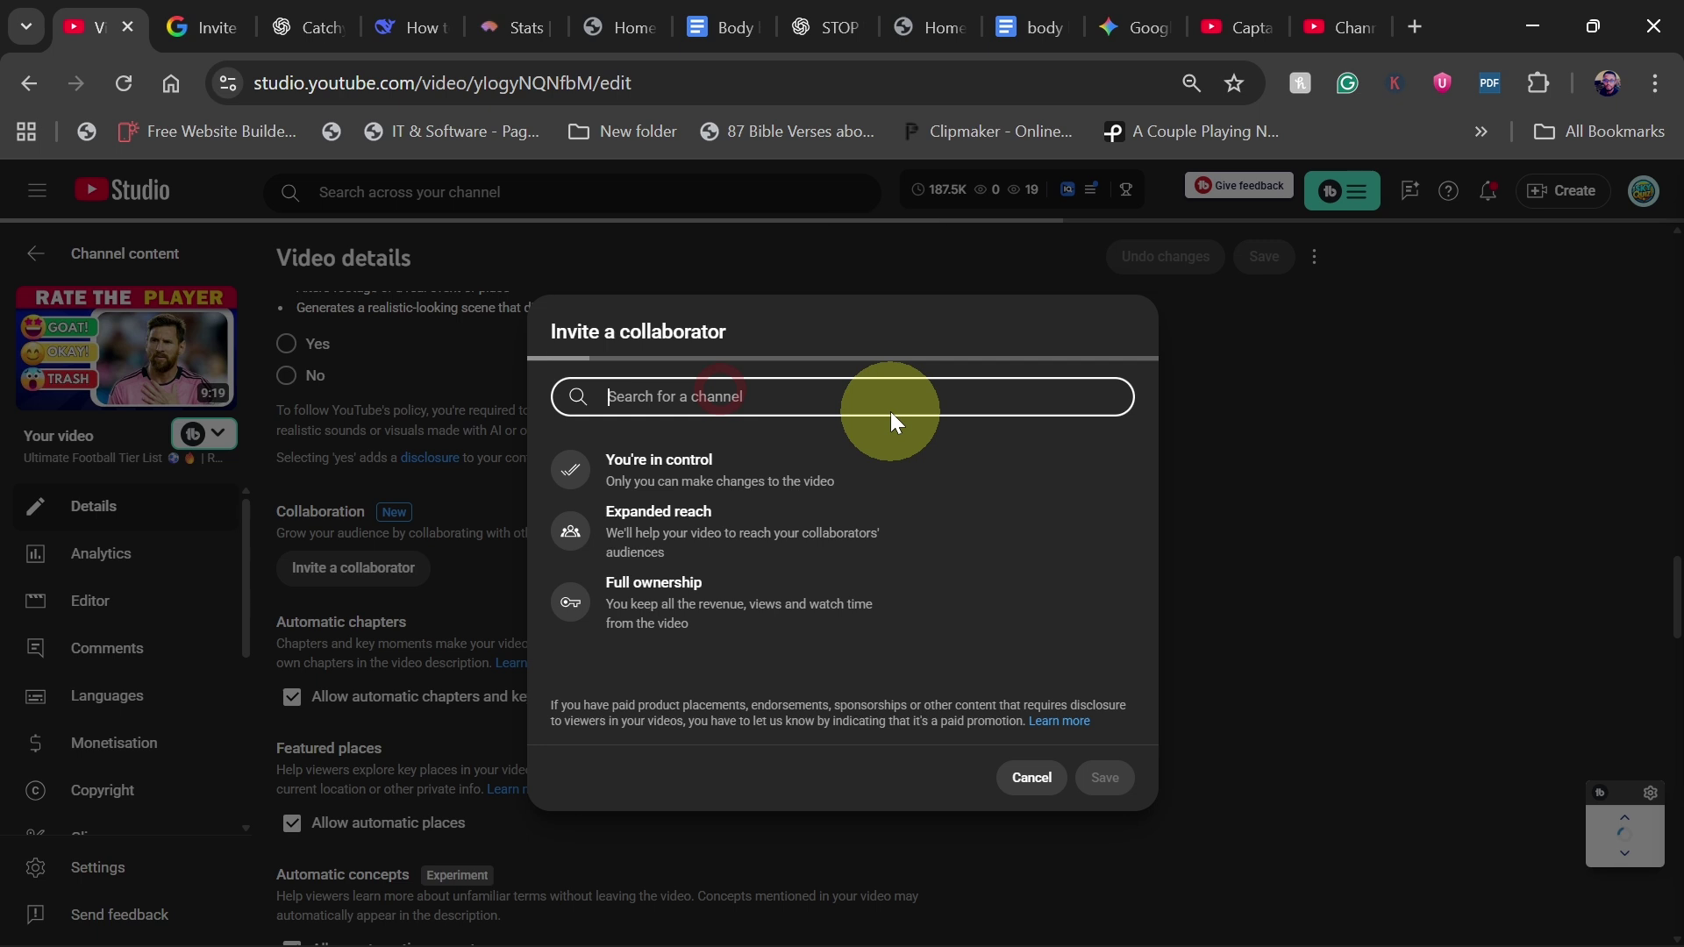
pyautogui.write('pic')
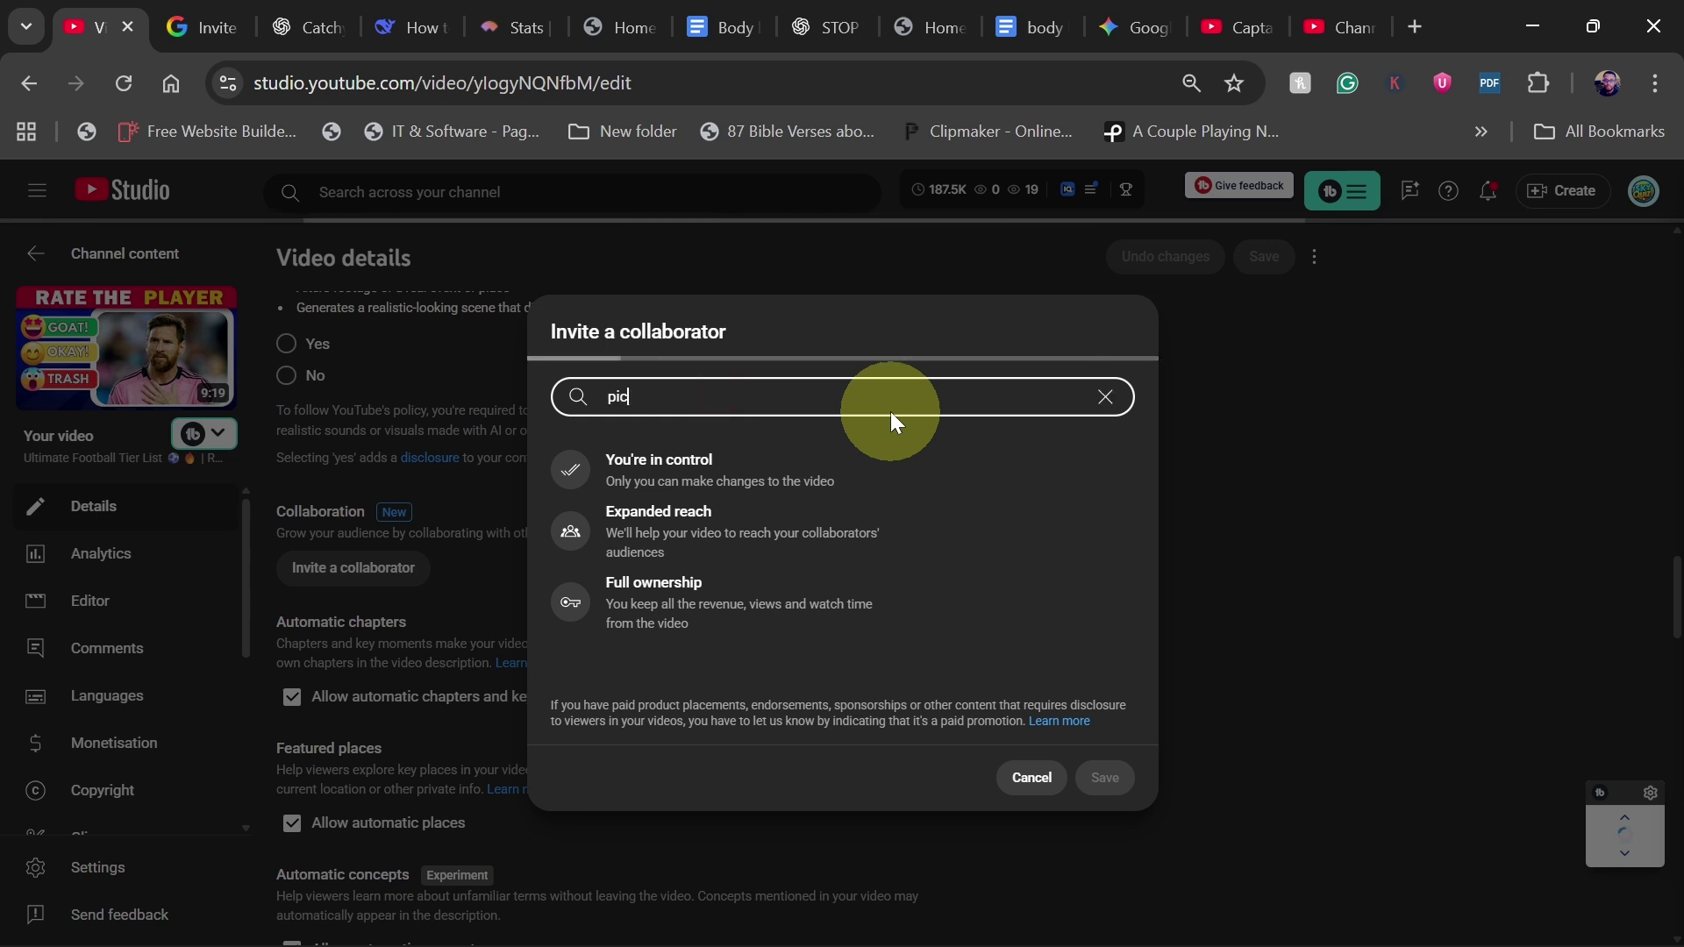
pyautogui.write('k clash')
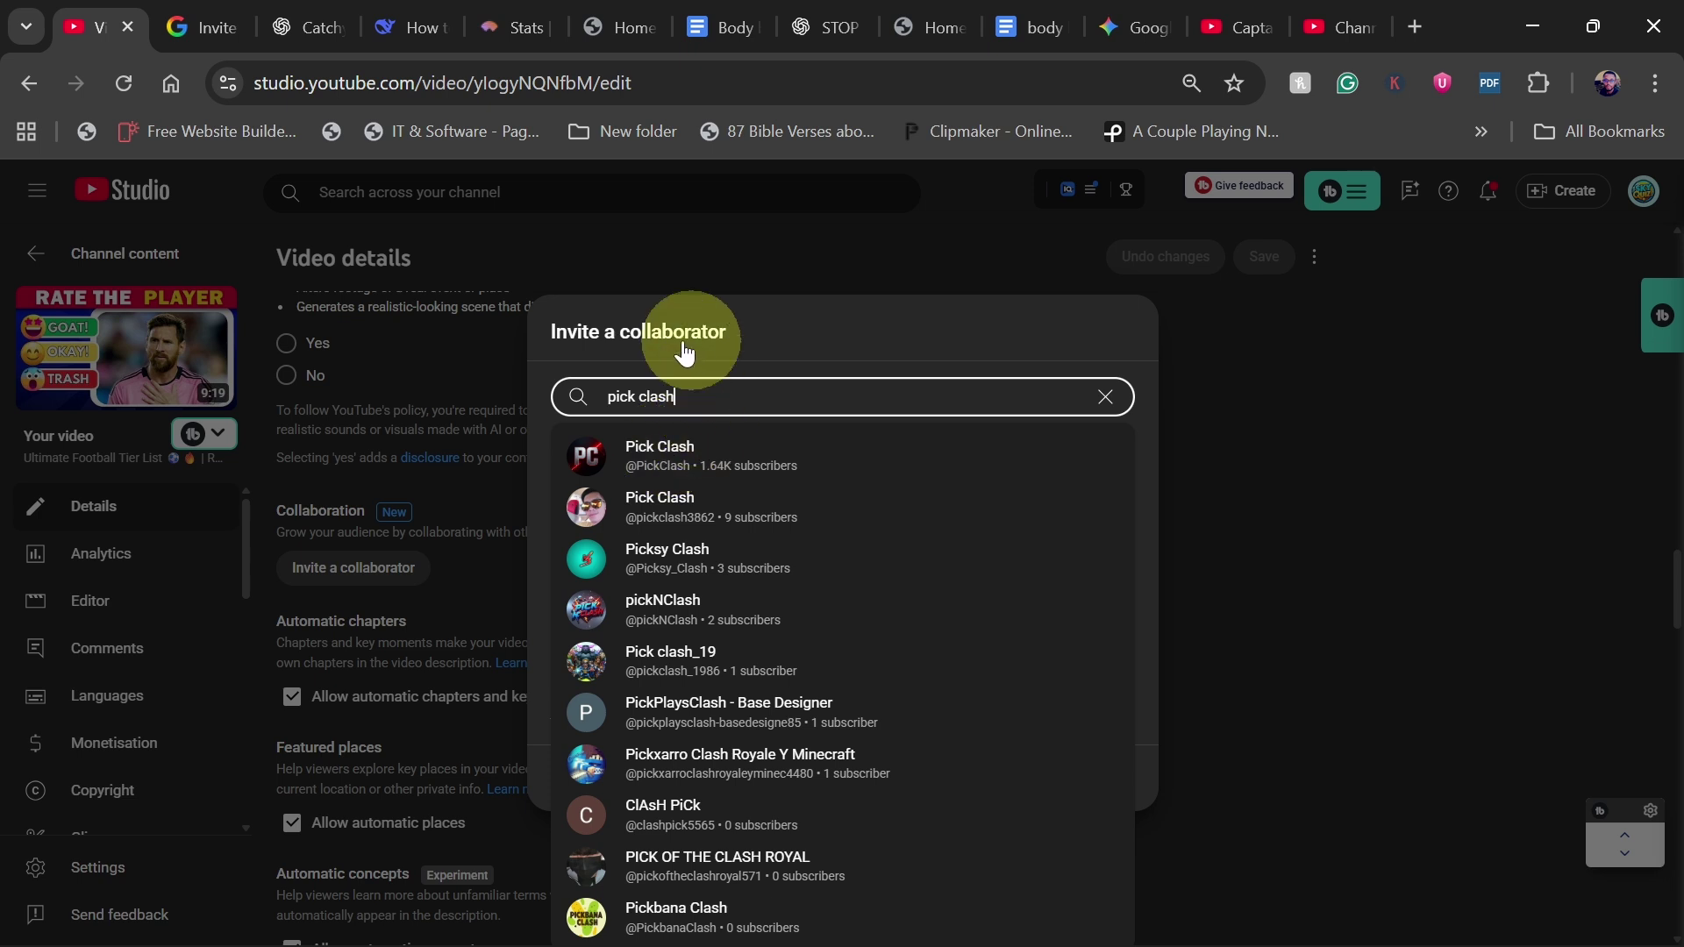
pyautogui.click(680, 460)
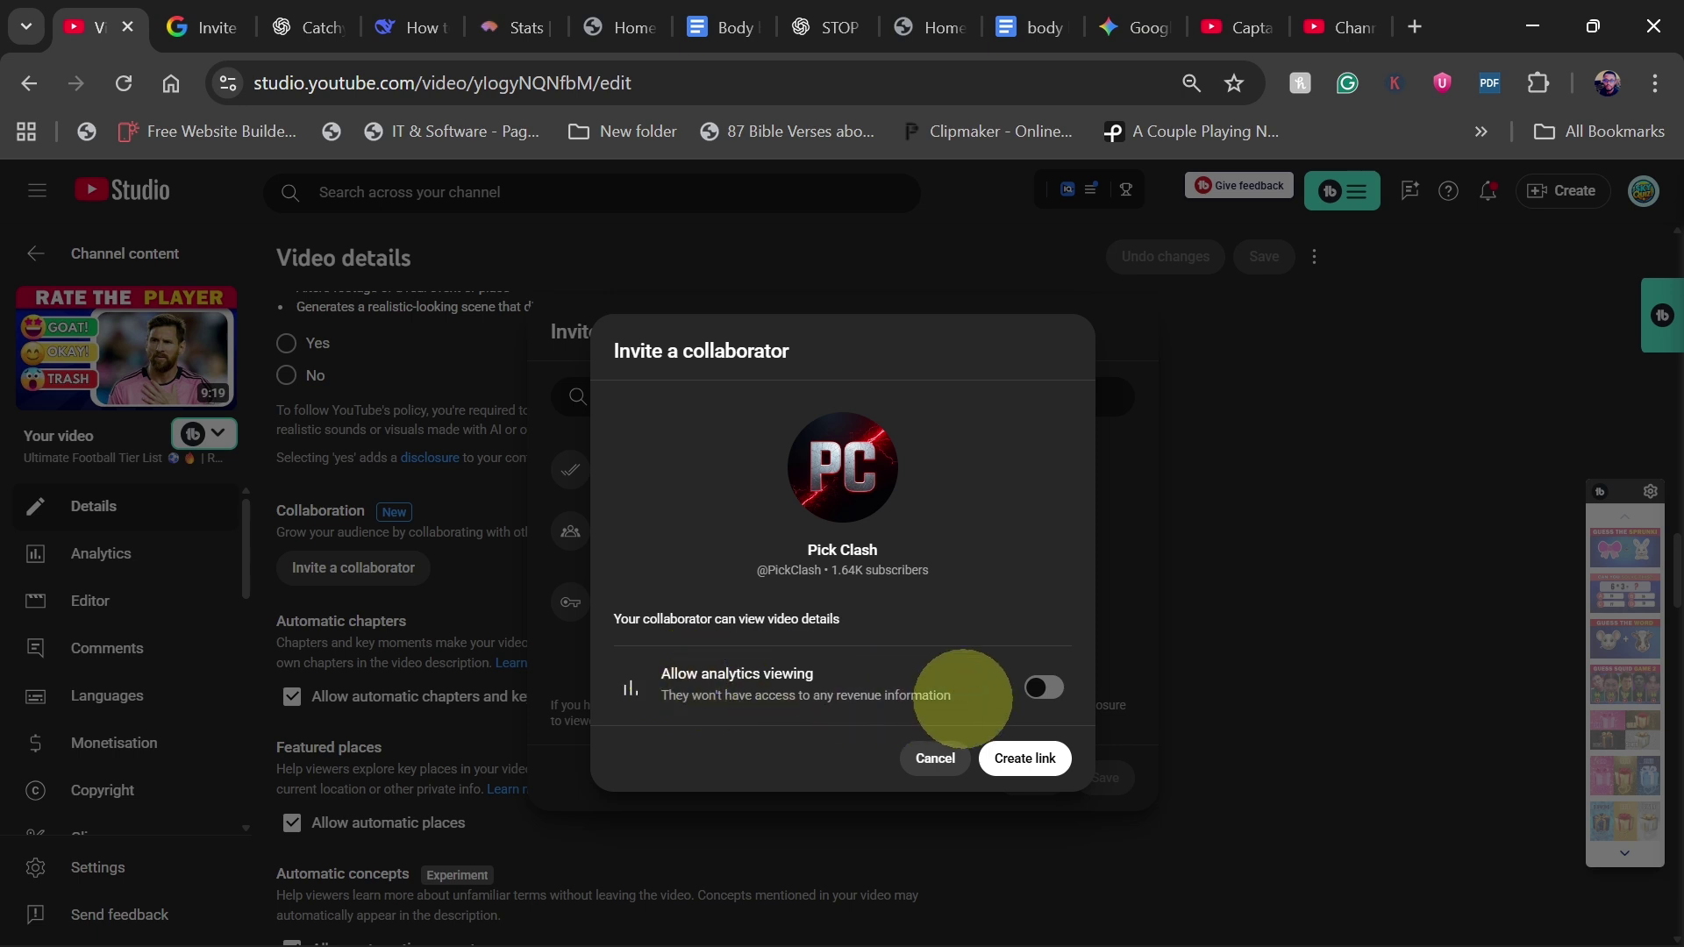
pyautogui.click(1046, 690)
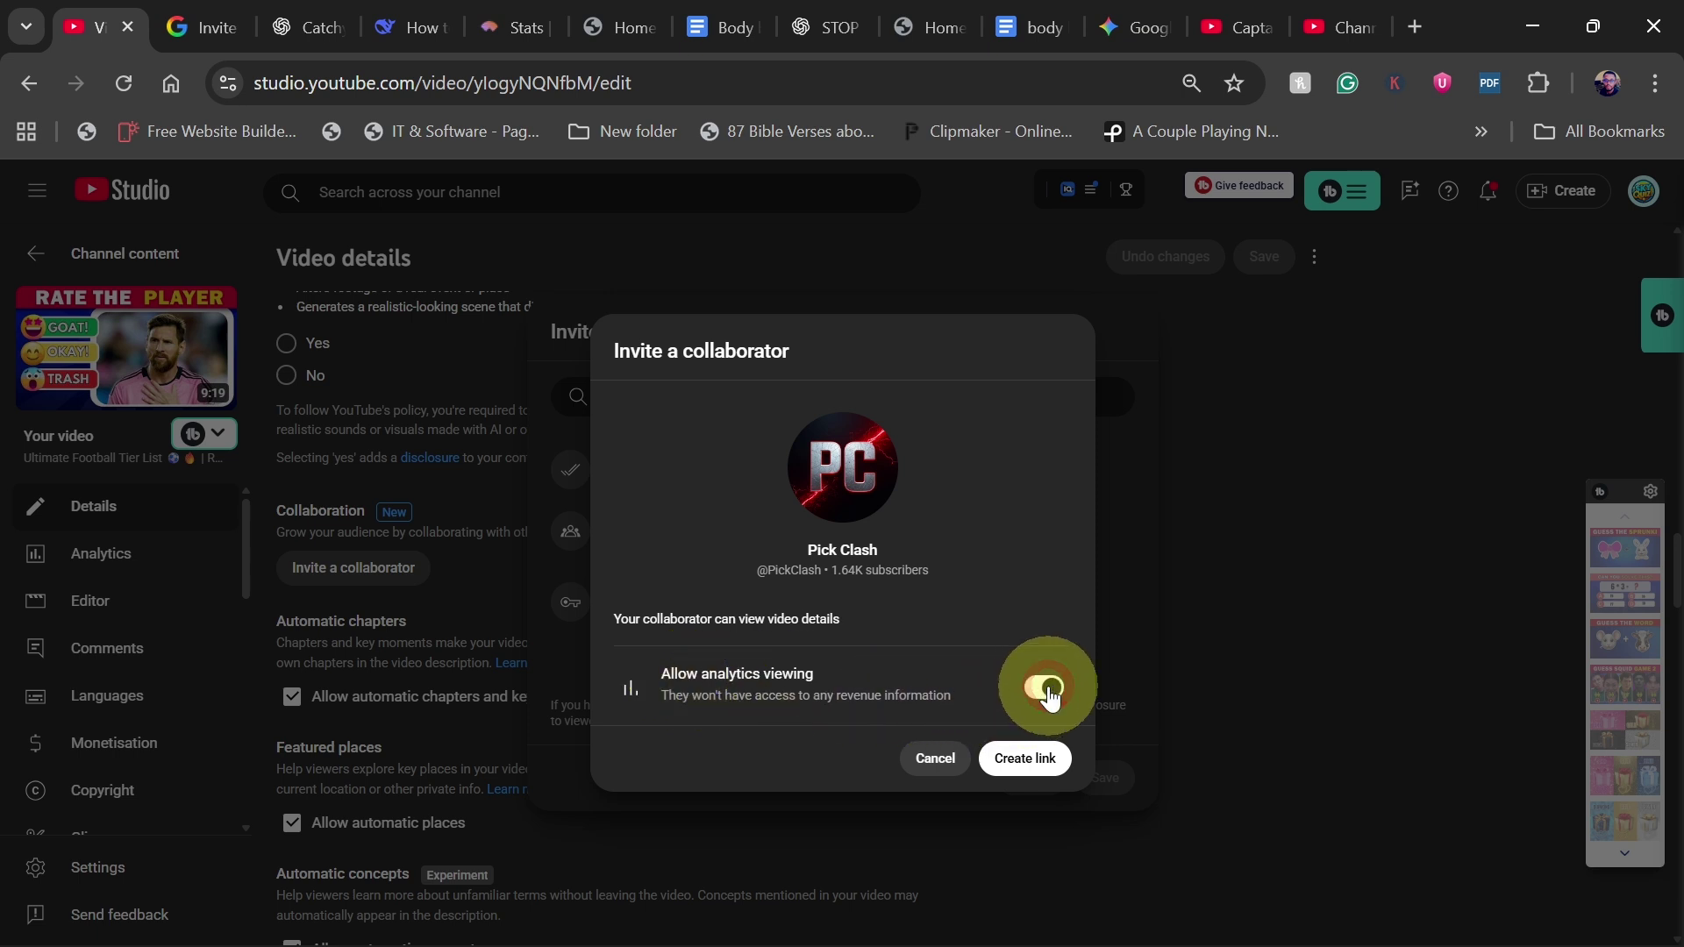
pyautogui.click(1023, 760)
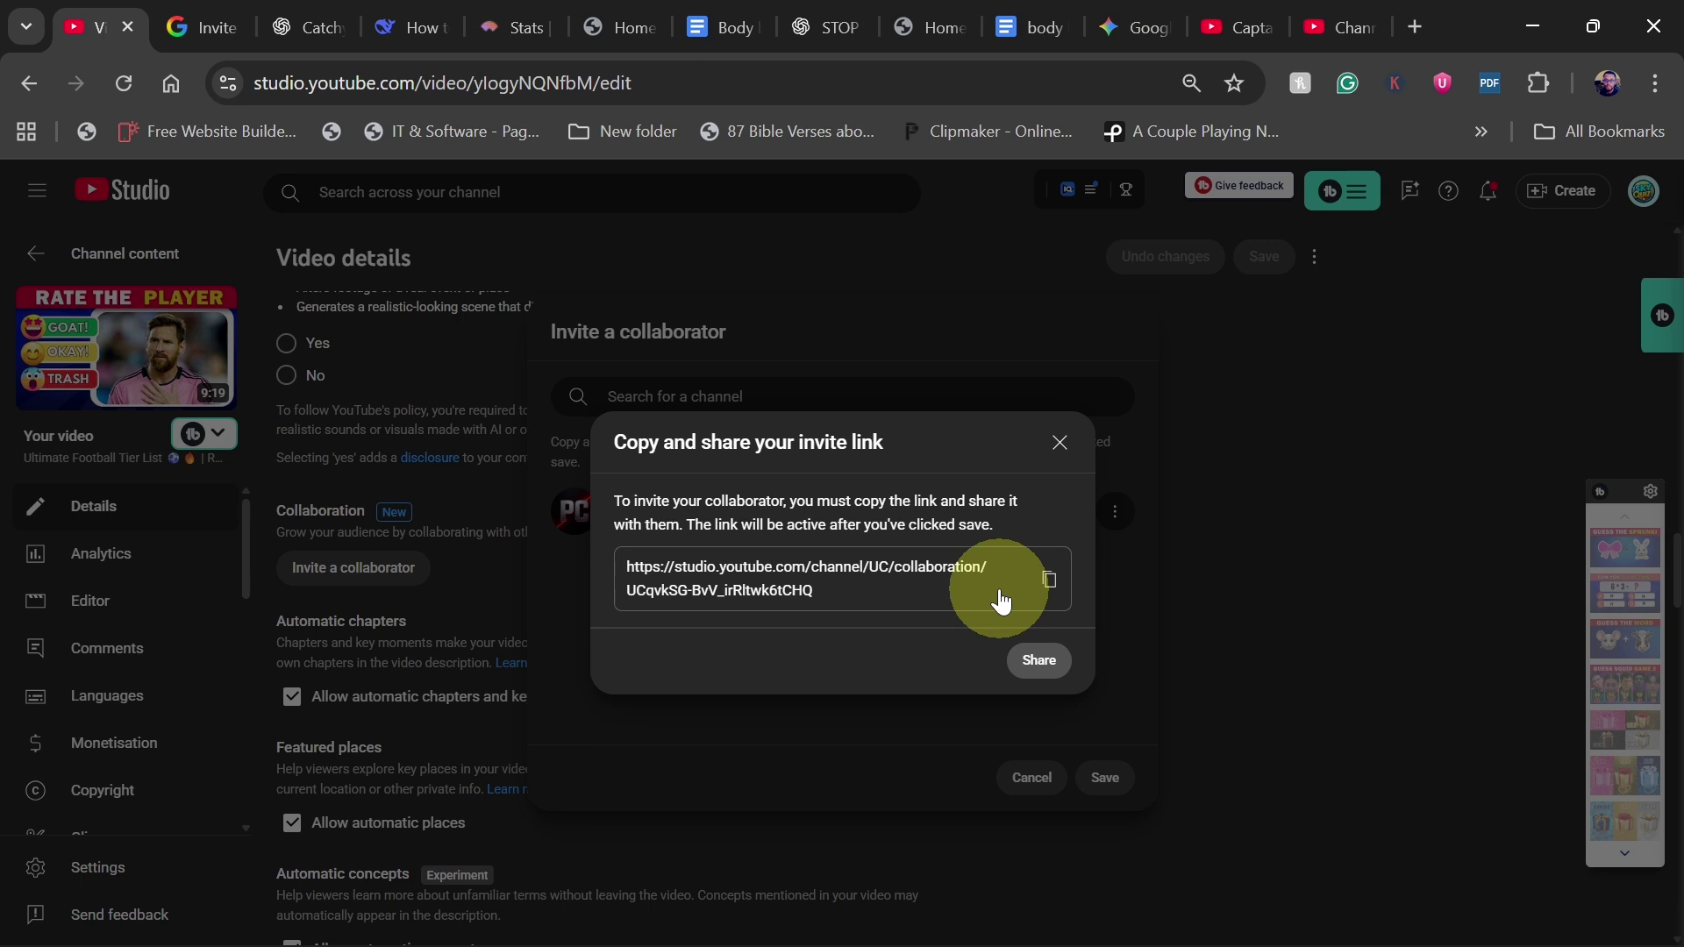
# - Copy the Pick Clash invitation link and share it, returning to the collaborator list
pyautogui.click(1051, 583)
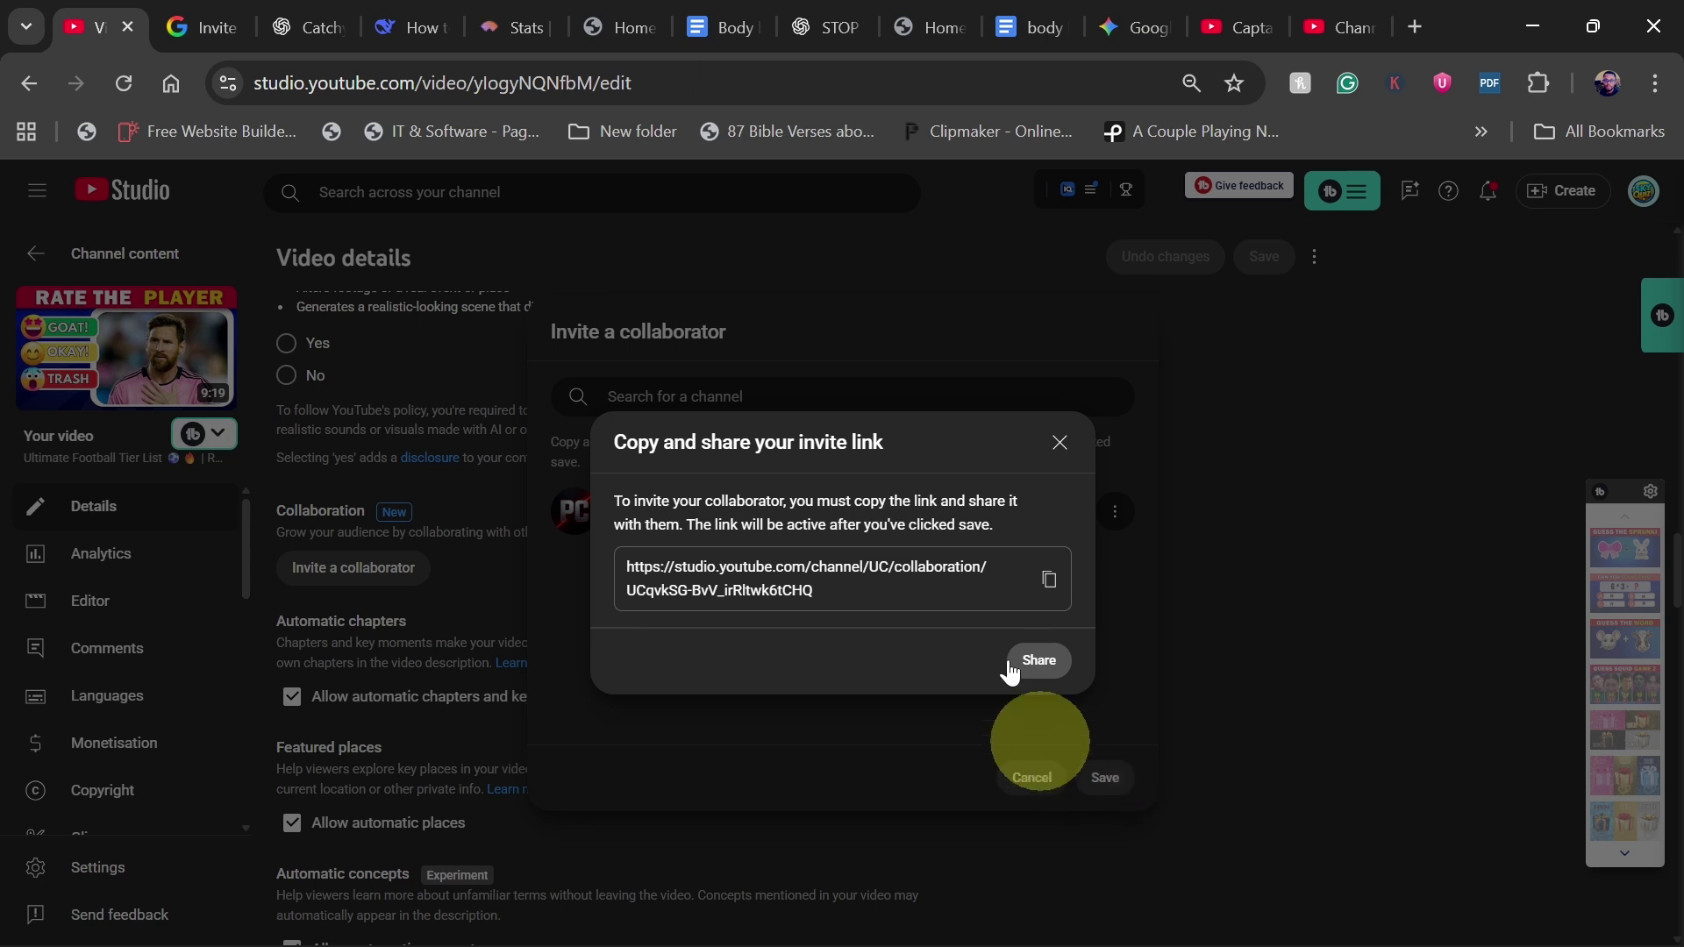
pyautogui.click(906, 601)
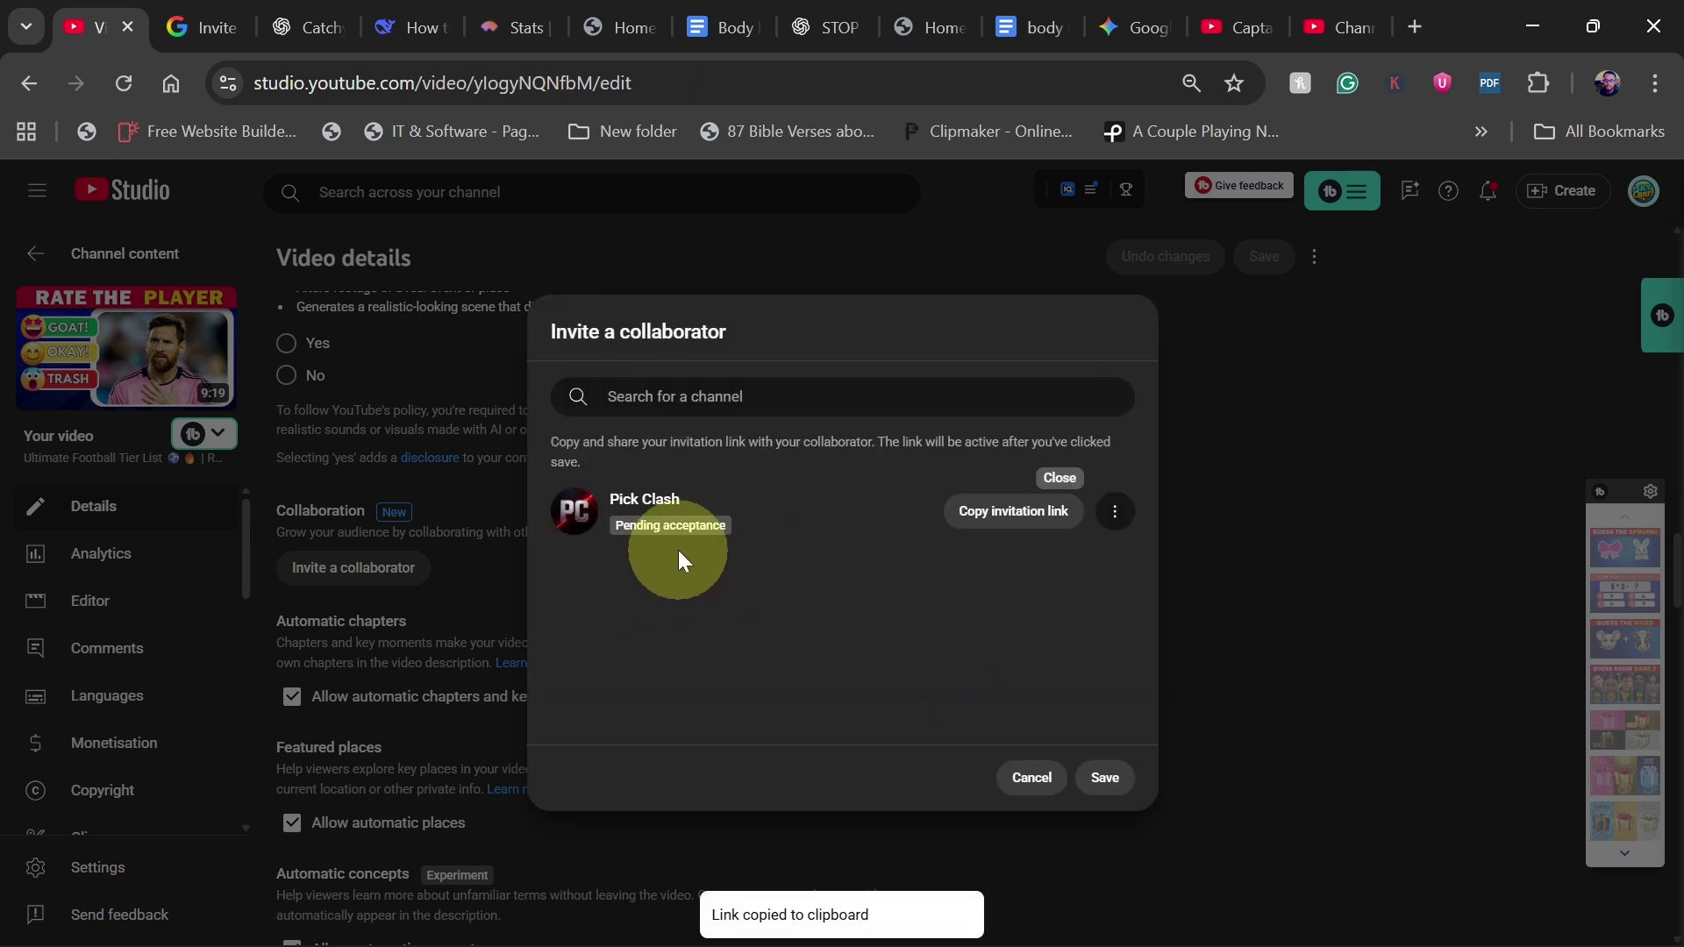
# - Save the collaborator invitation and open the copied invite link in the Pick Clash channel's tab
pyautogui.click(1105, 779)
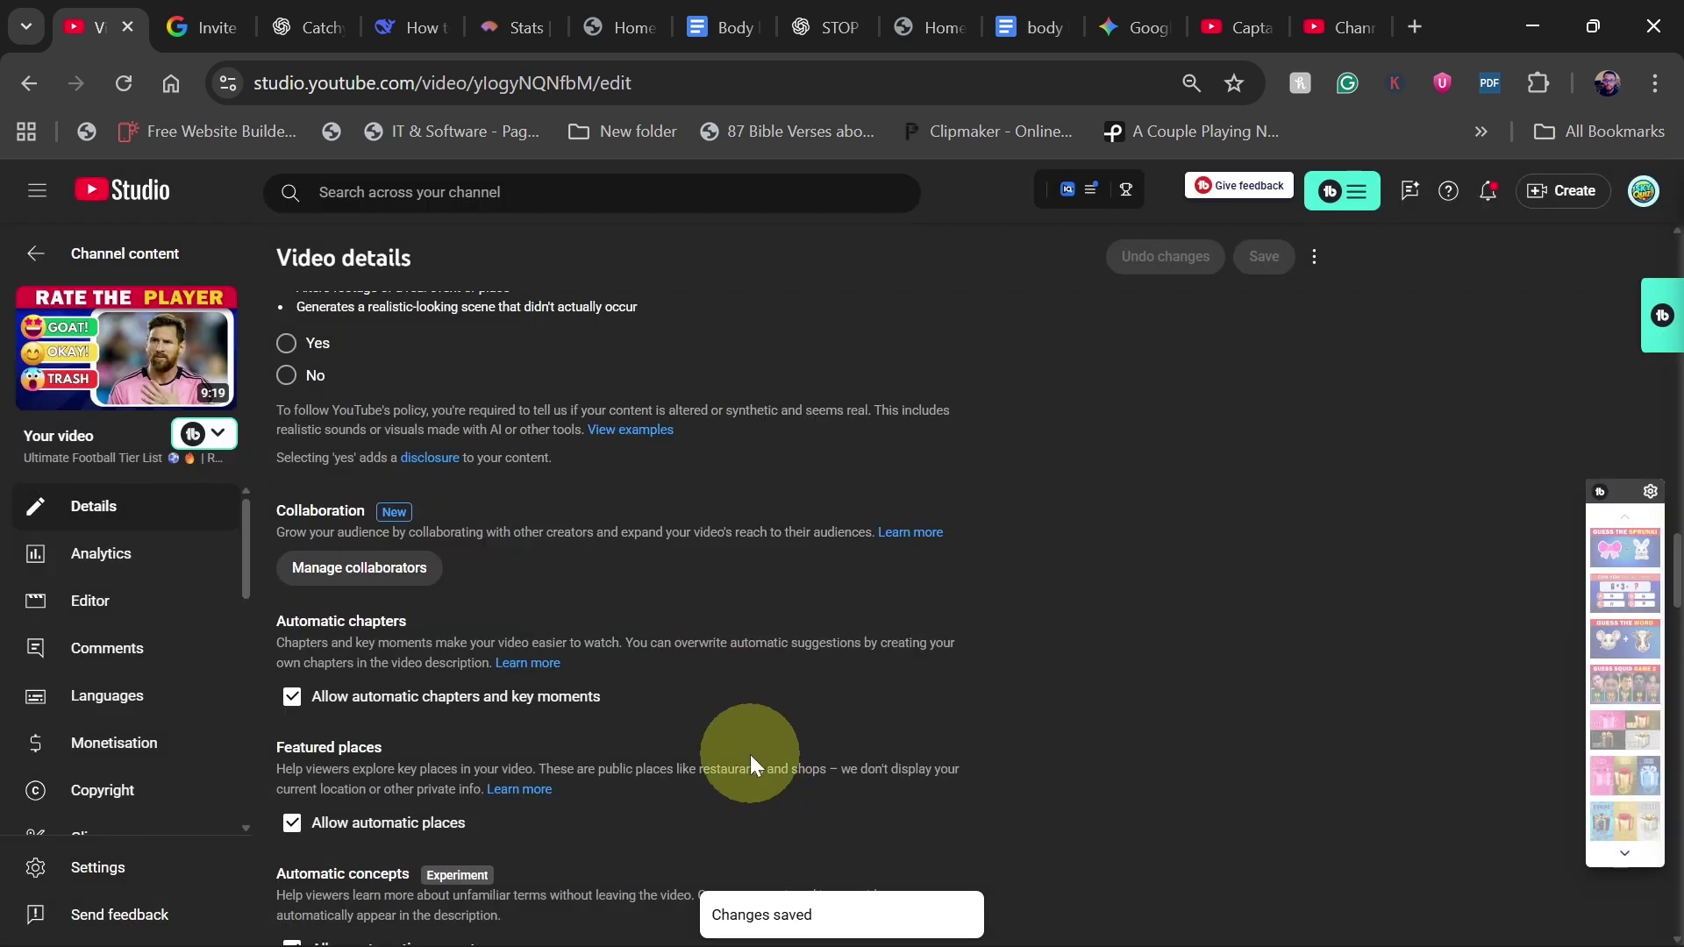
pyautogui.click(1349, 28)
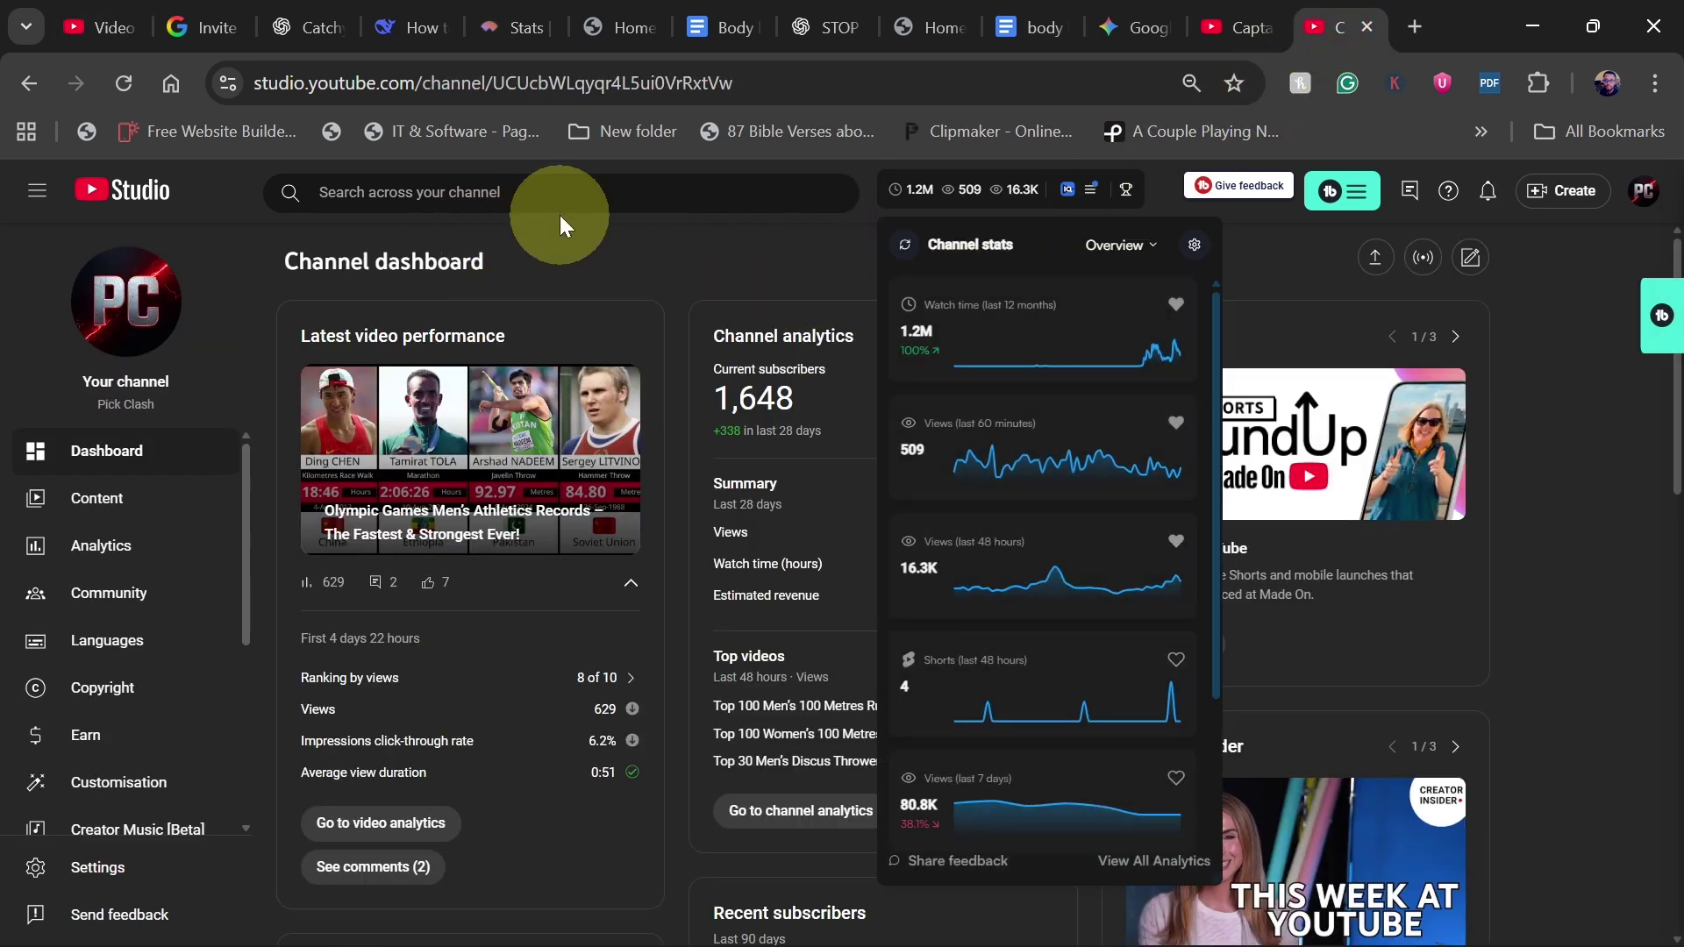
pyautogui.click(765, 84)
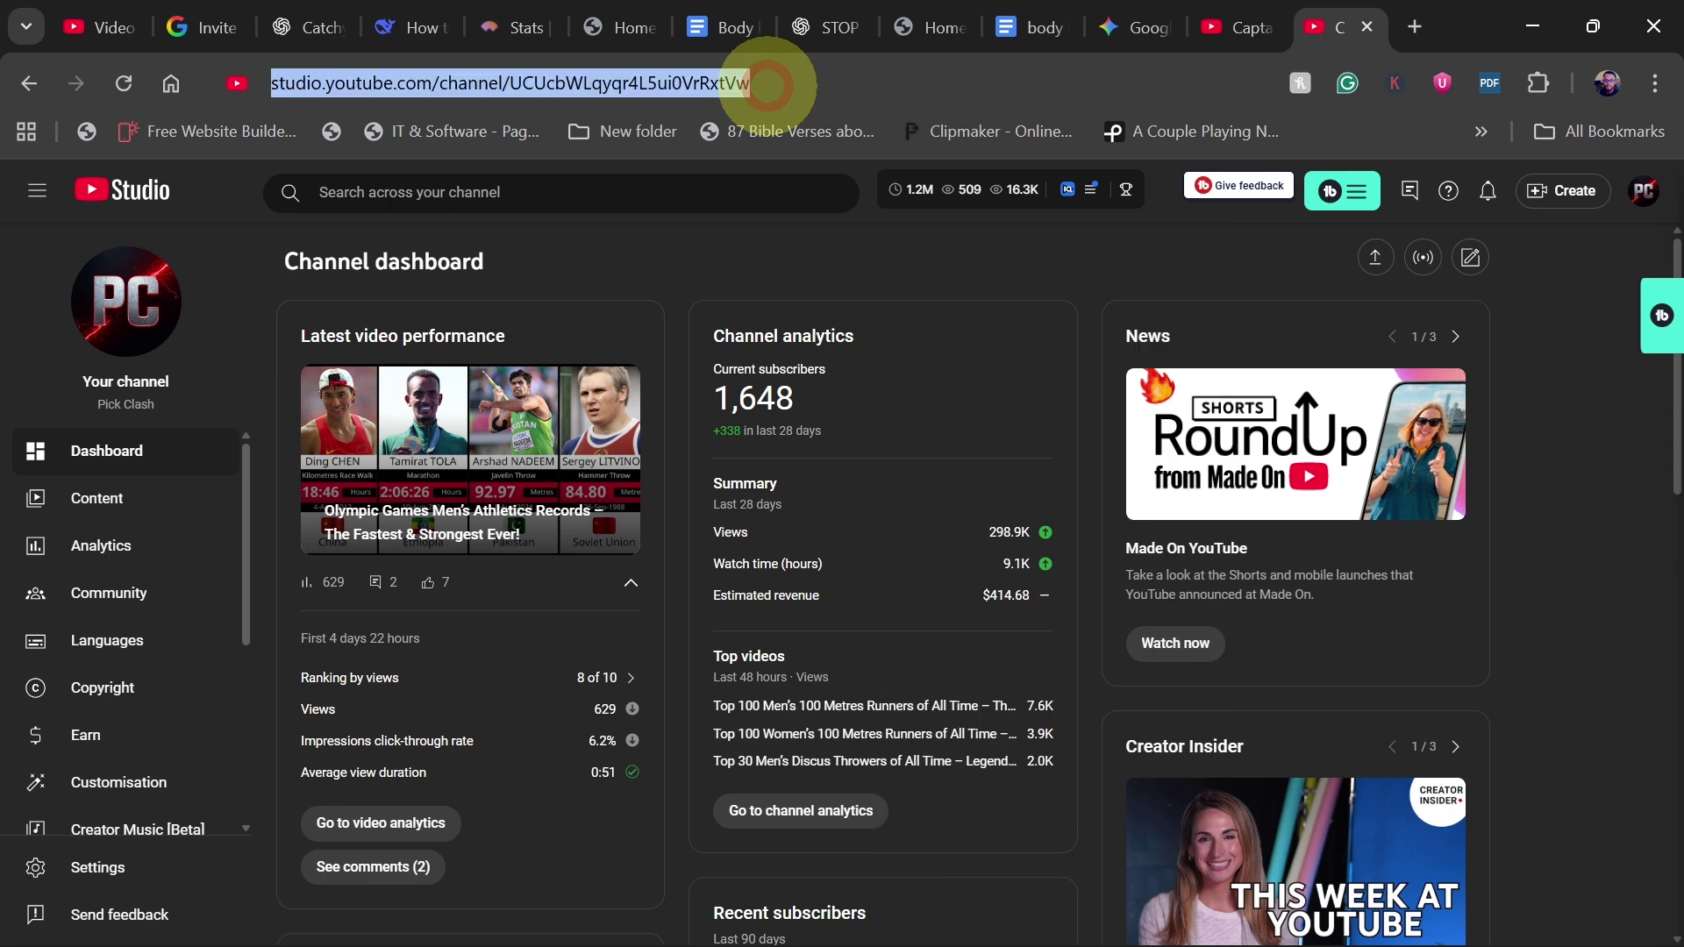
pyautogui.hotkey('ctrl', 'v')
pyautogui.press('Return')
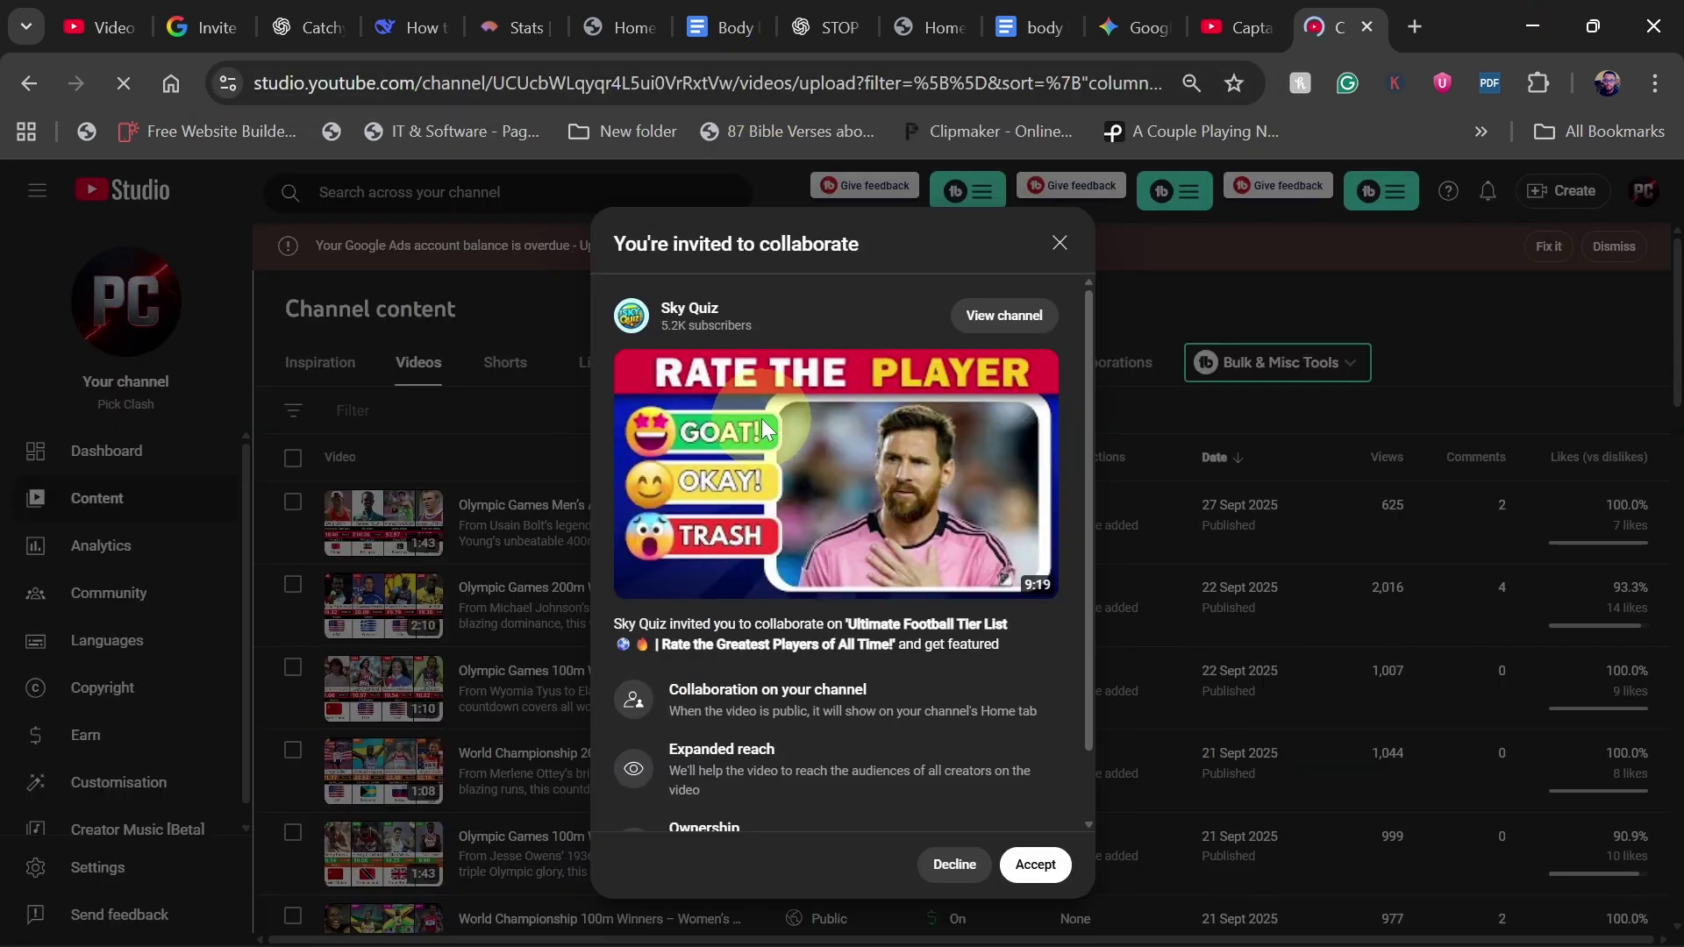
# - Review Sky Quiz's invitation page and accept the collaboration on the football tier-list video
pyautogui.scroll(-1, 887, 697)
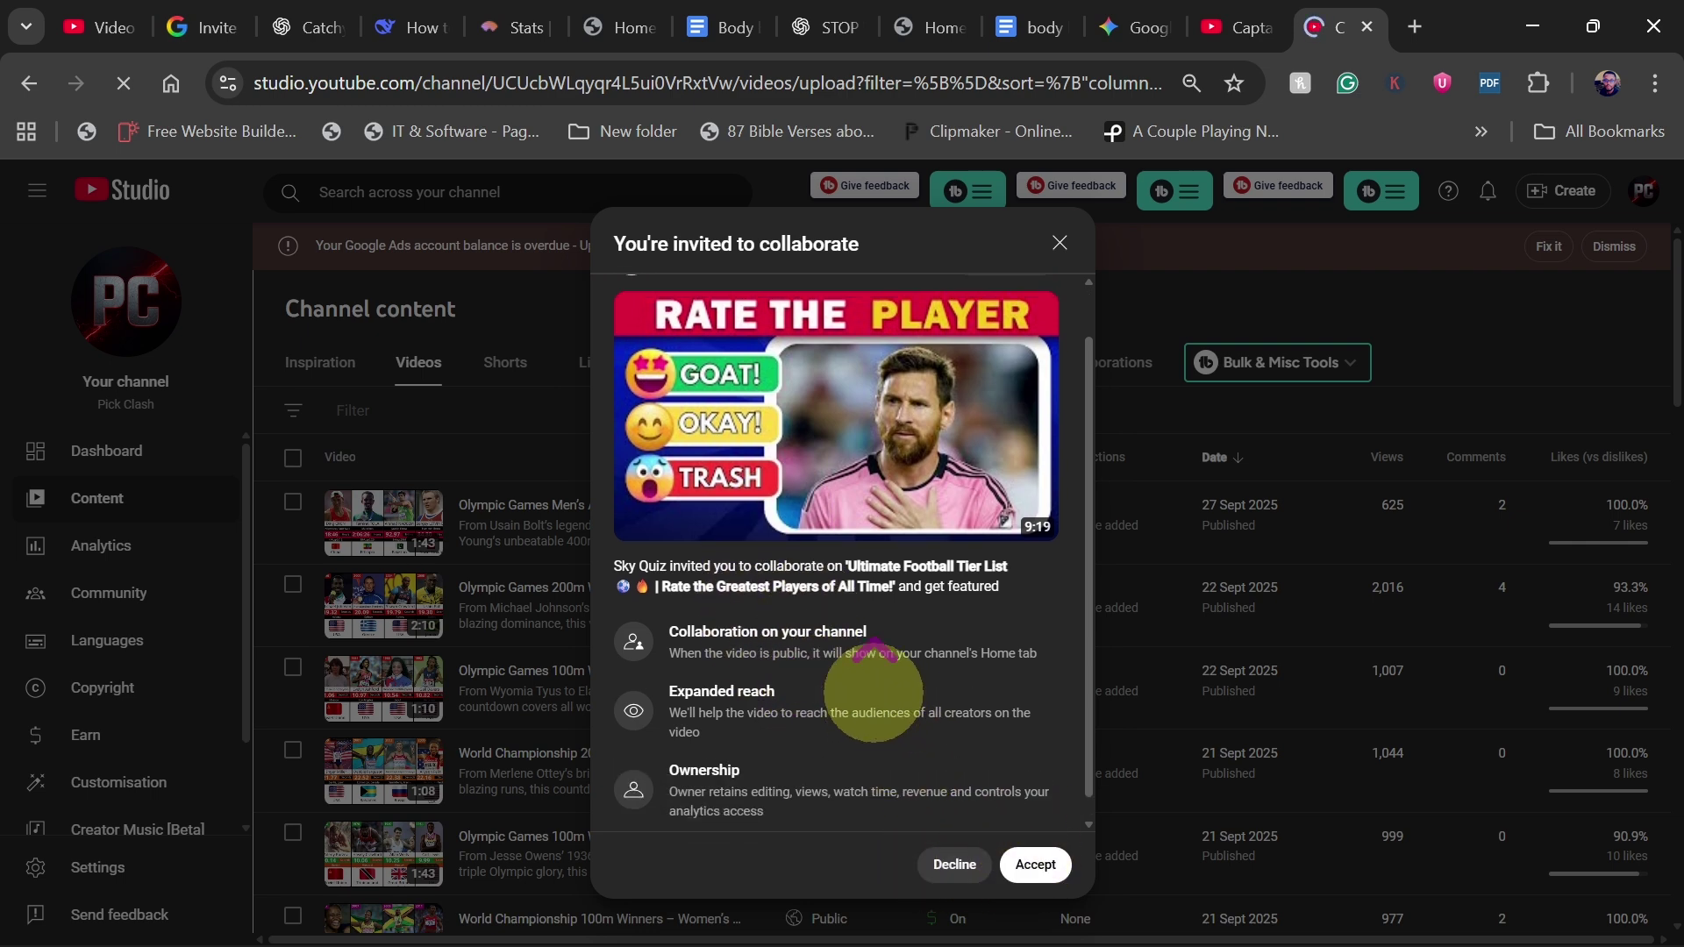
pyautogui.scroll(1, 833, 570)
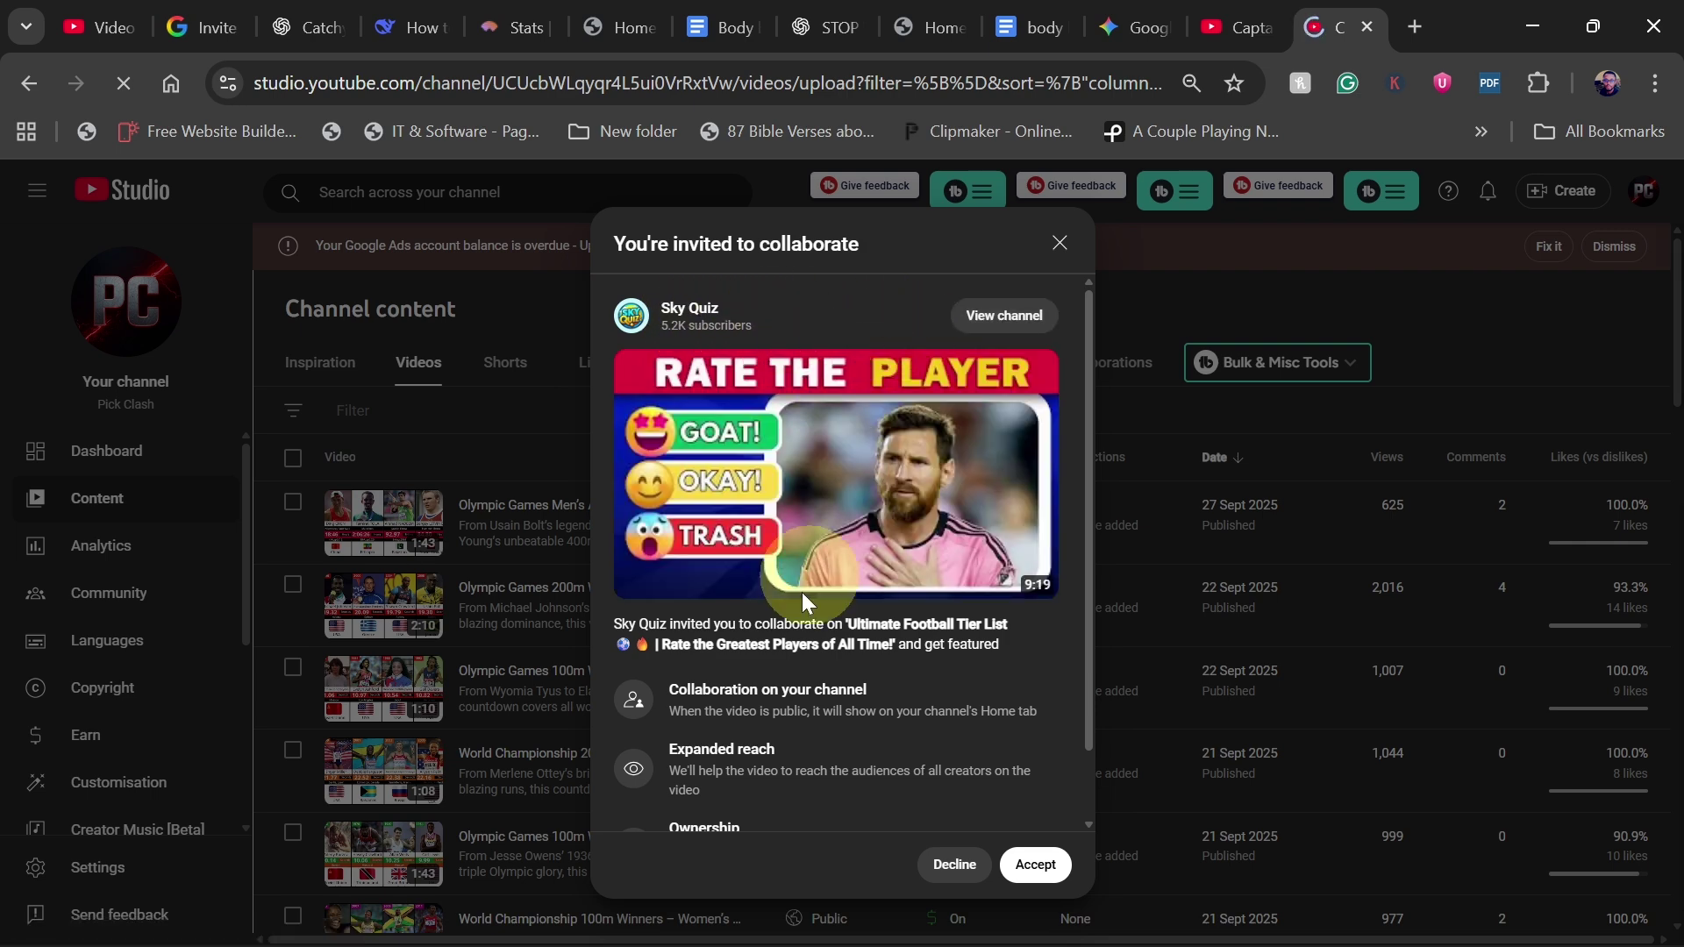
pyautogui.scroll(-1, 865, 712)
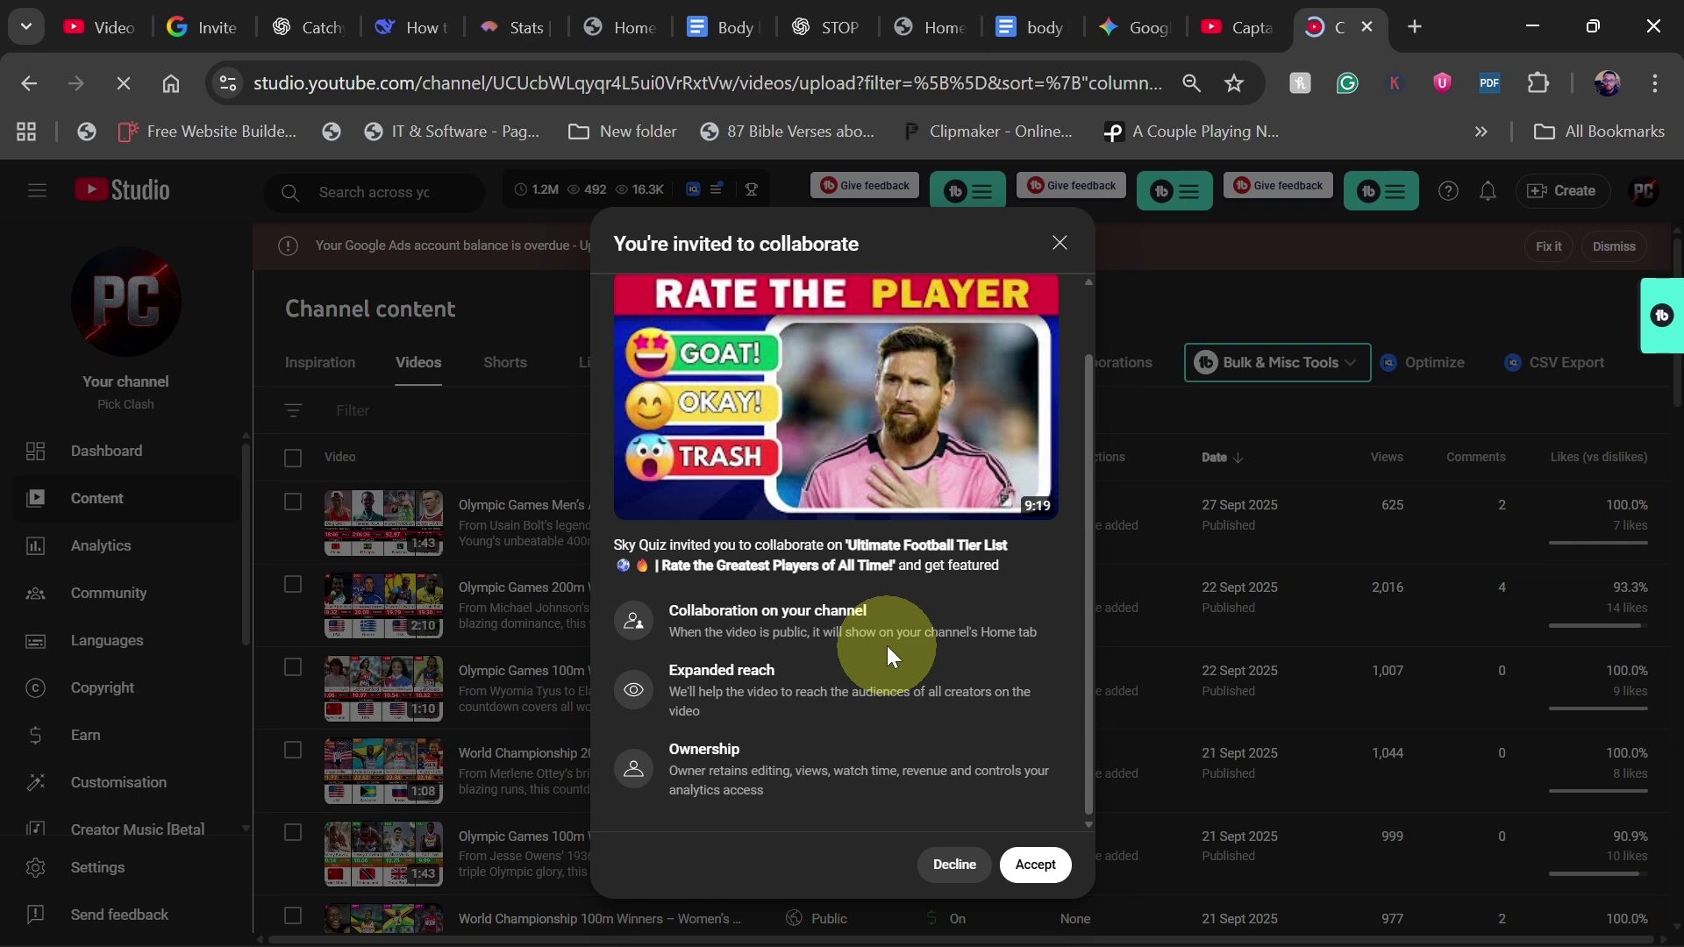
pyautogui.scroll(2, 887, 646)
pyautogui.scroll(-2, 887, 645)
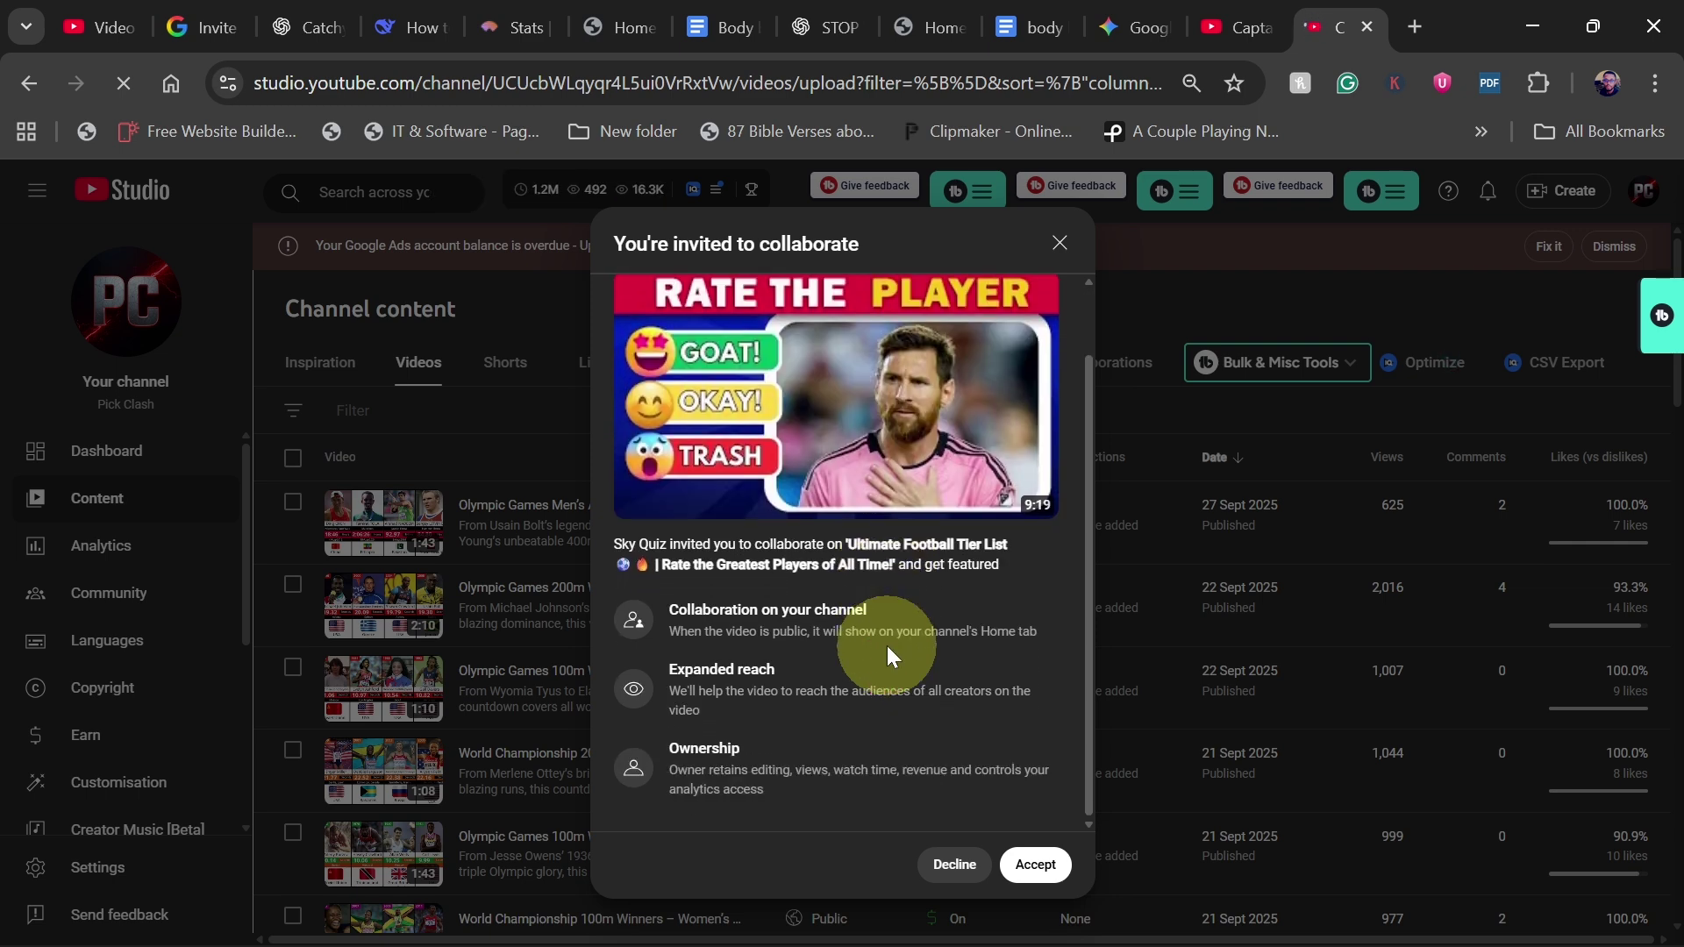
pyautogui.click(1034, 863)
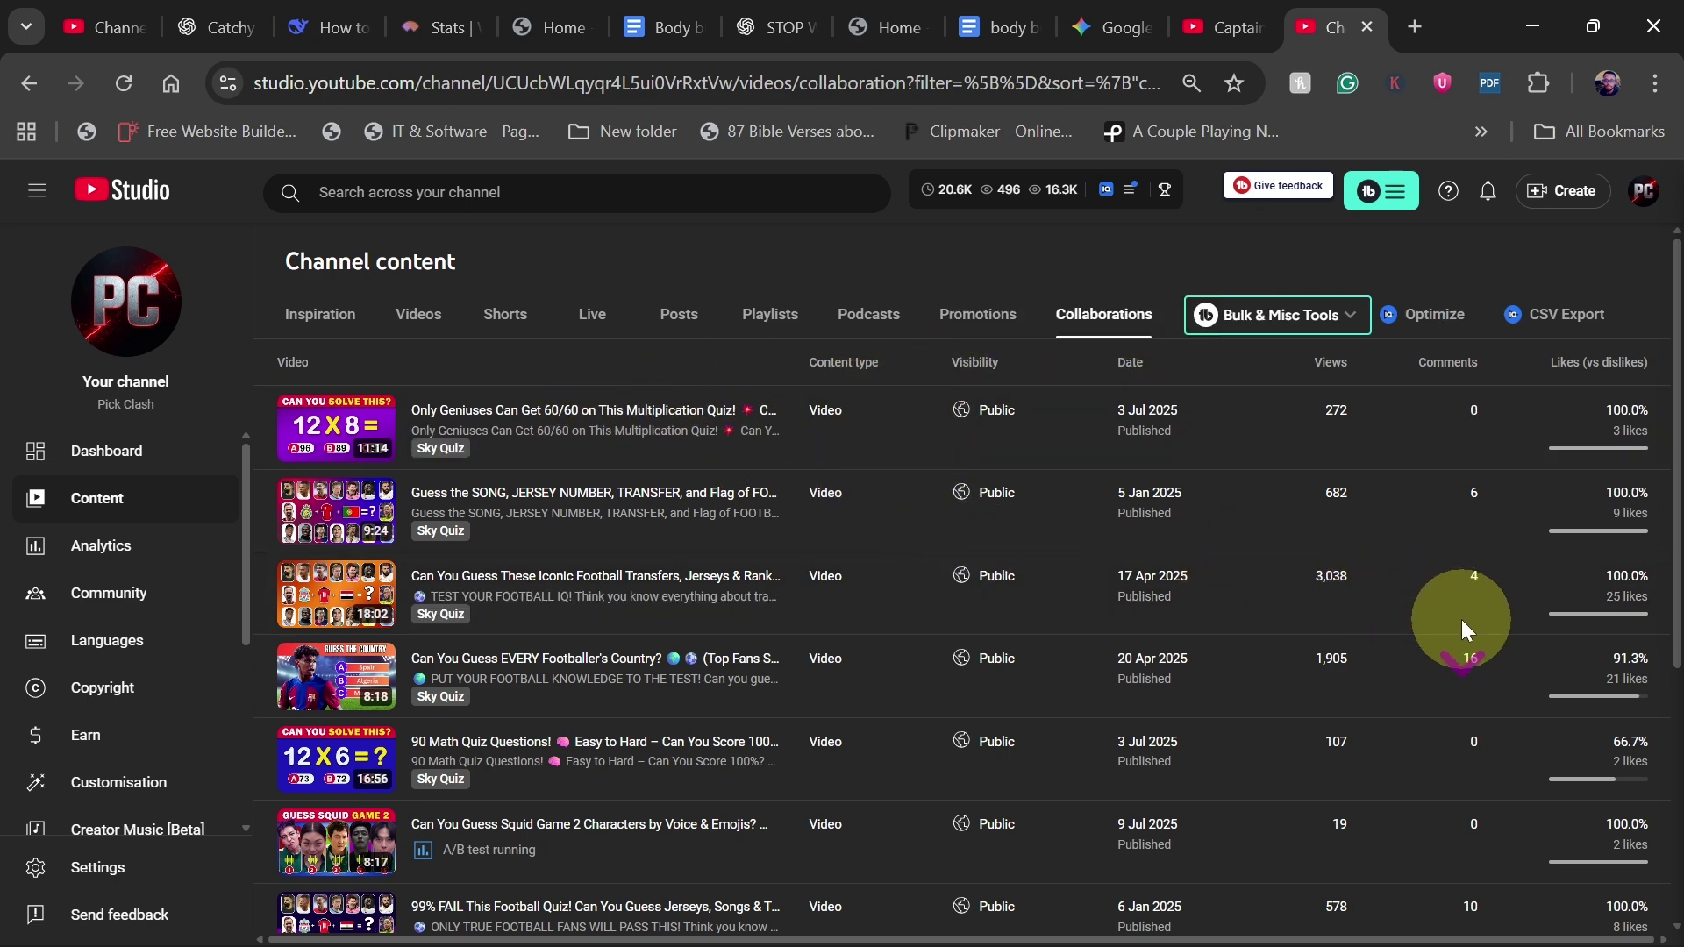
# - Scroll the Pick Clash Collaborations list to check the Sky Quiz videos, such as the 3,038-view football transfers quiz
pyautogui.scroll(-5, 1467, 630)
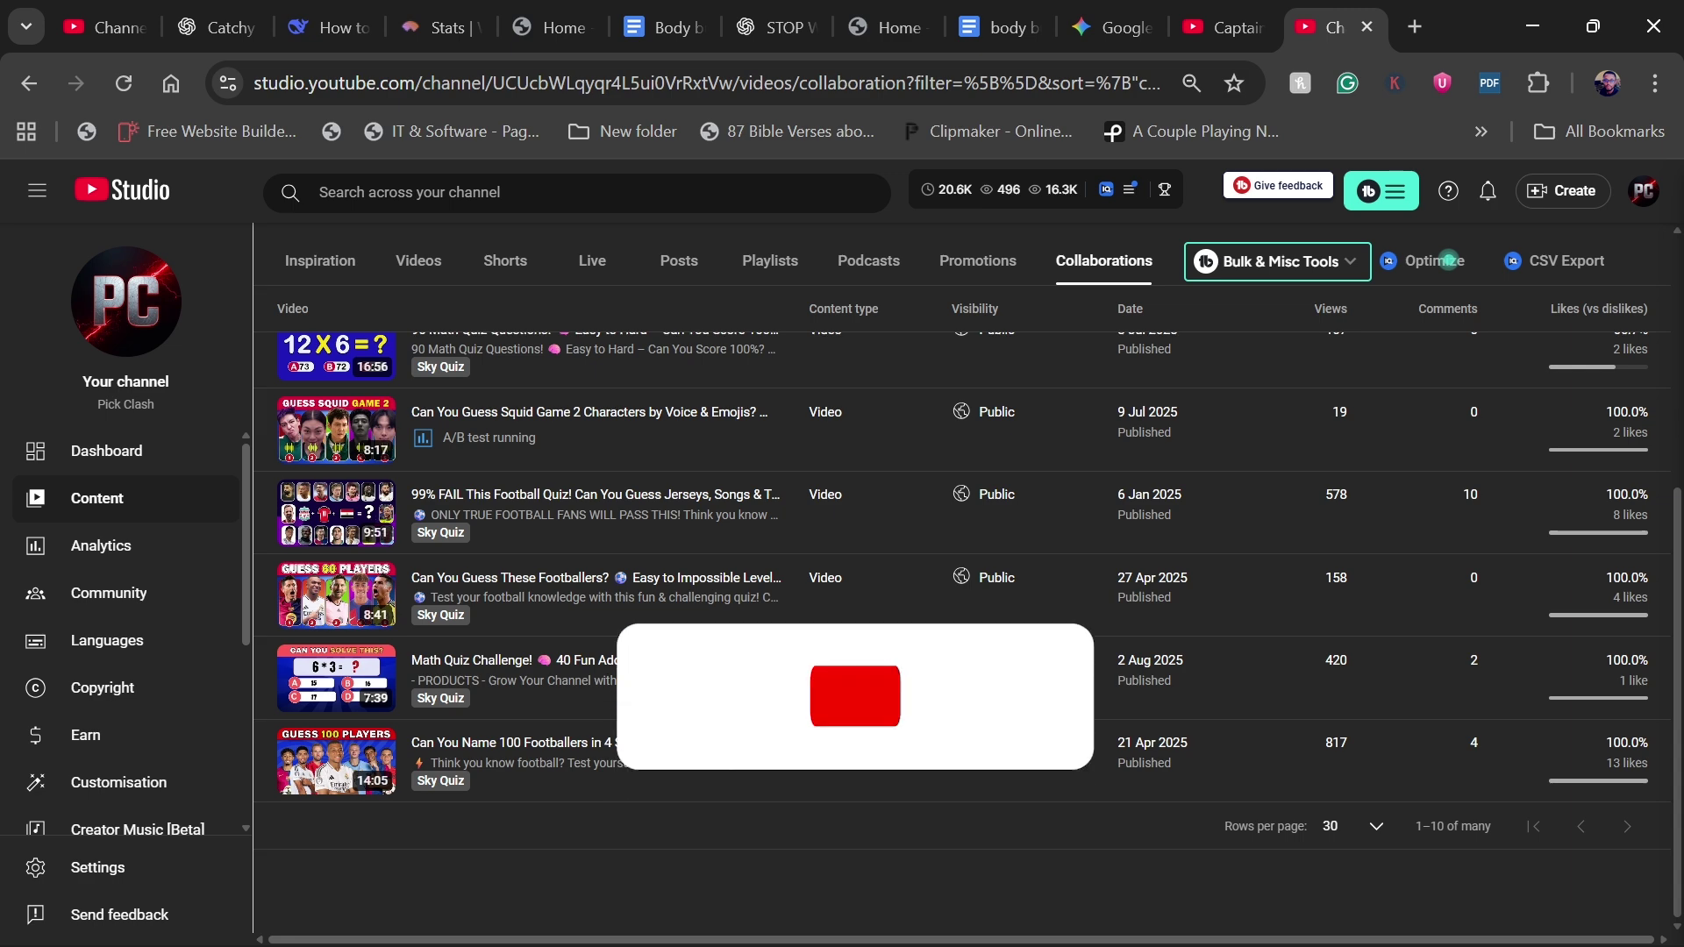
pyautogui.scroll(5, 785, 460)
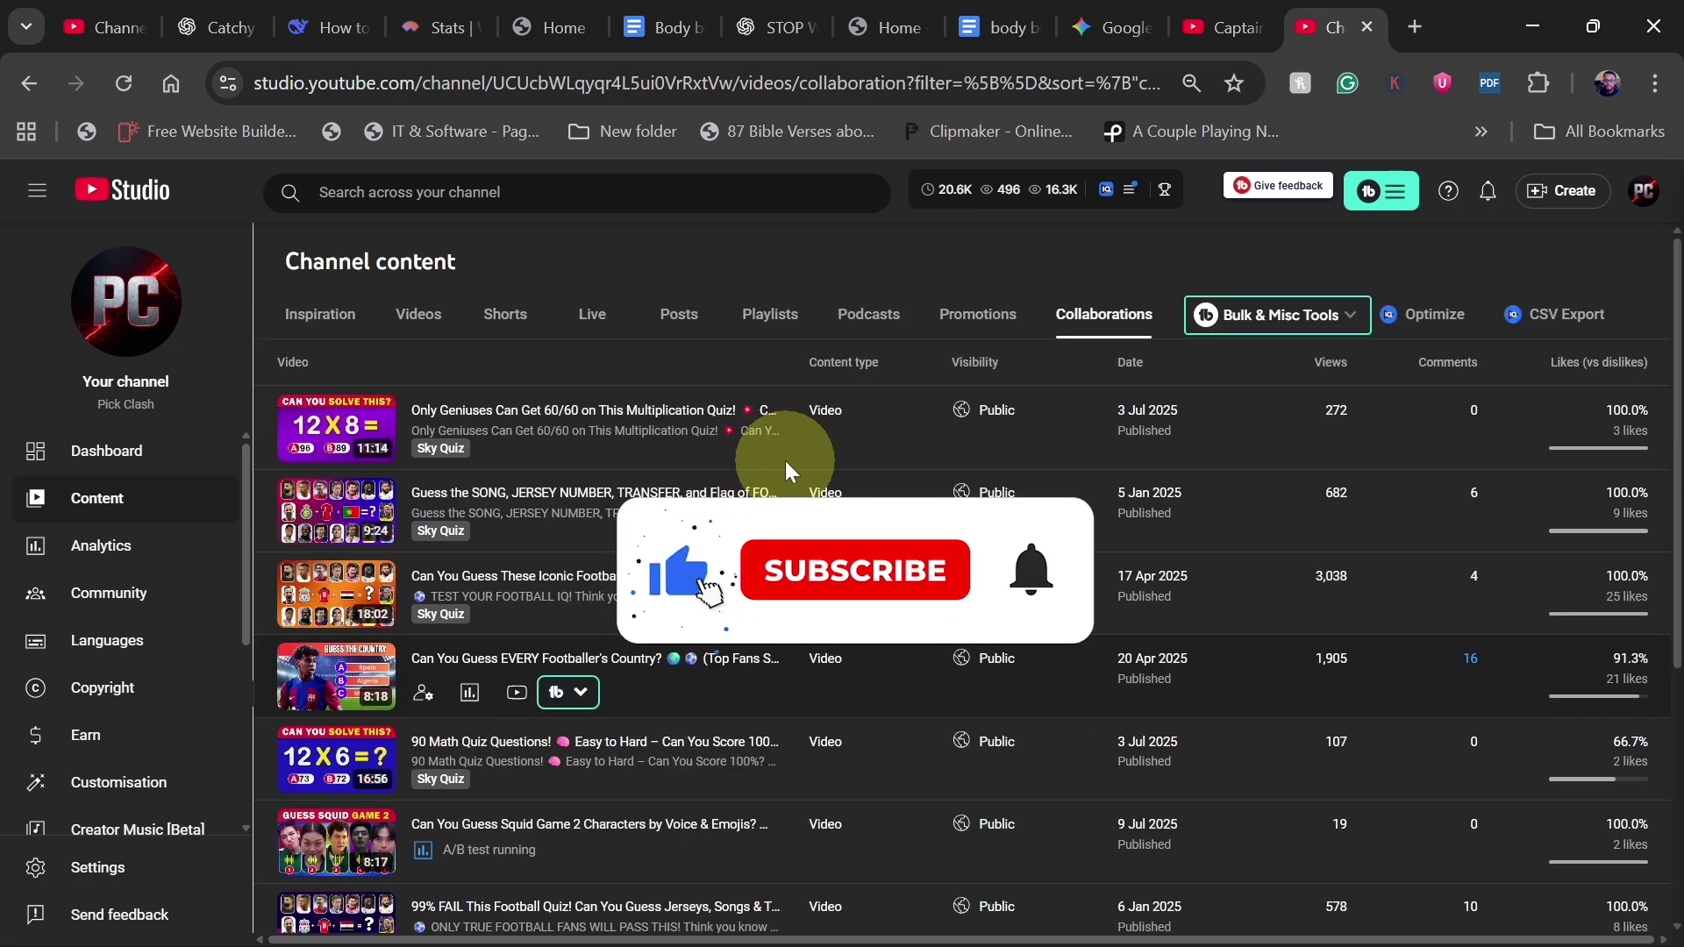